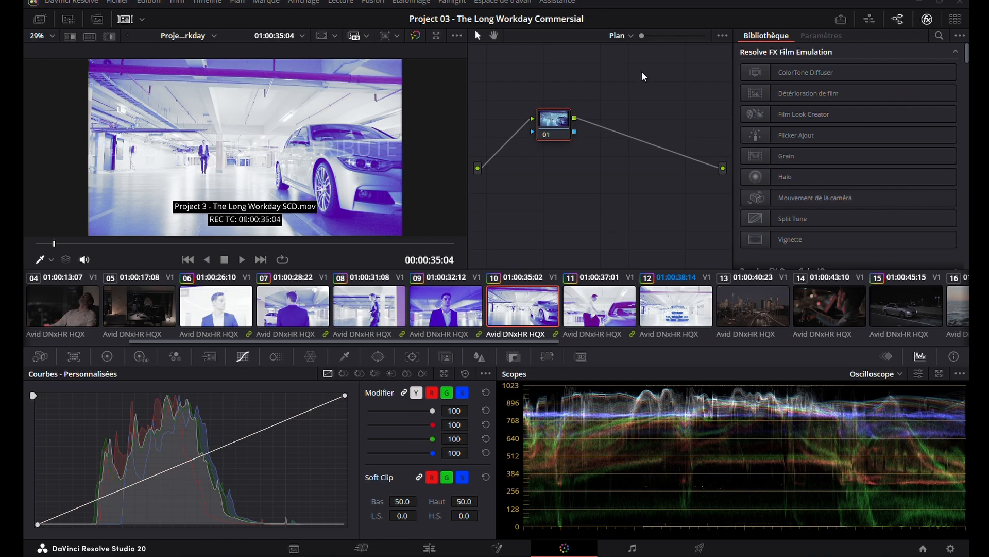
Step: Filter the timeline thumbnails to the Home group and switch the node graph to Group Post-Clip
click(142, 19)
mouse_move(222, 210)
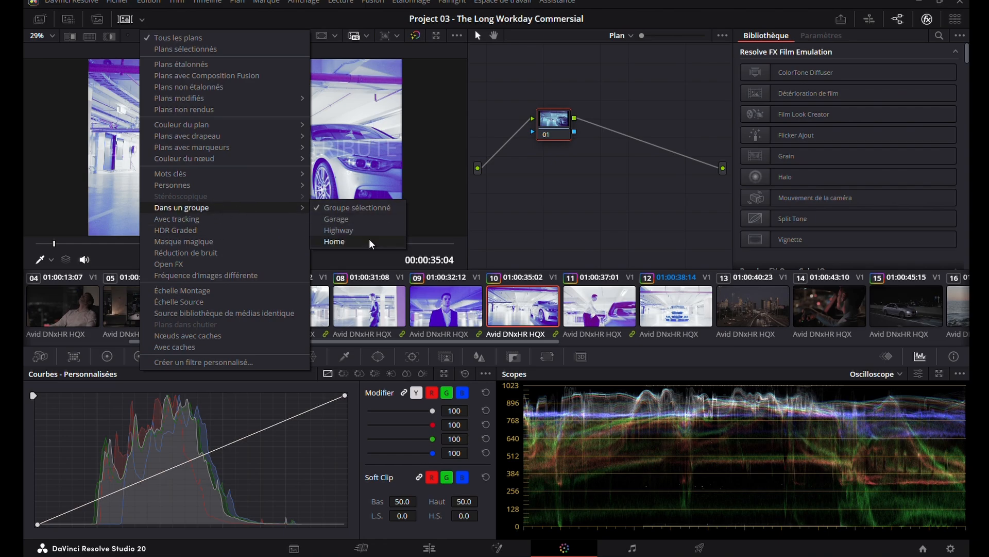
click(370, 242)
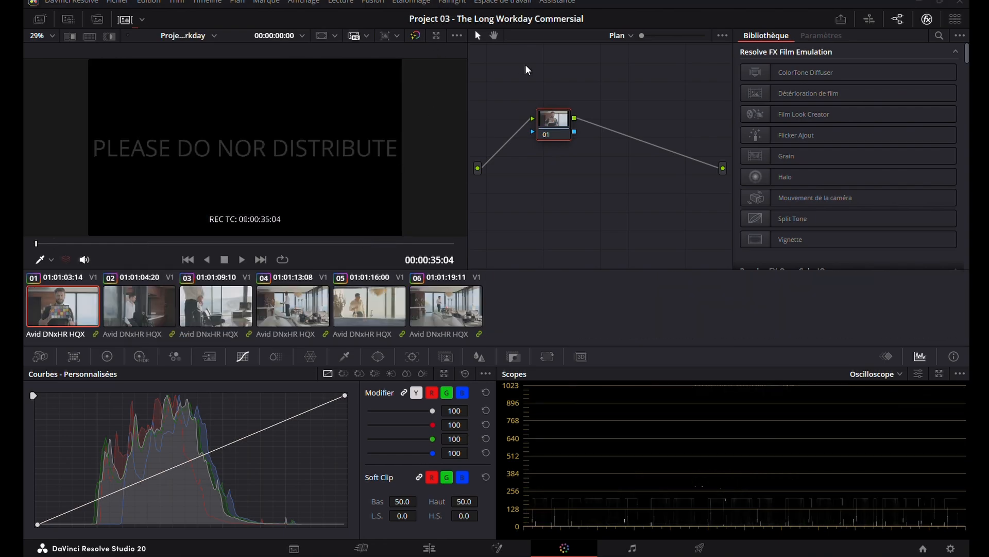
click(618, 35)
click(671, 76)
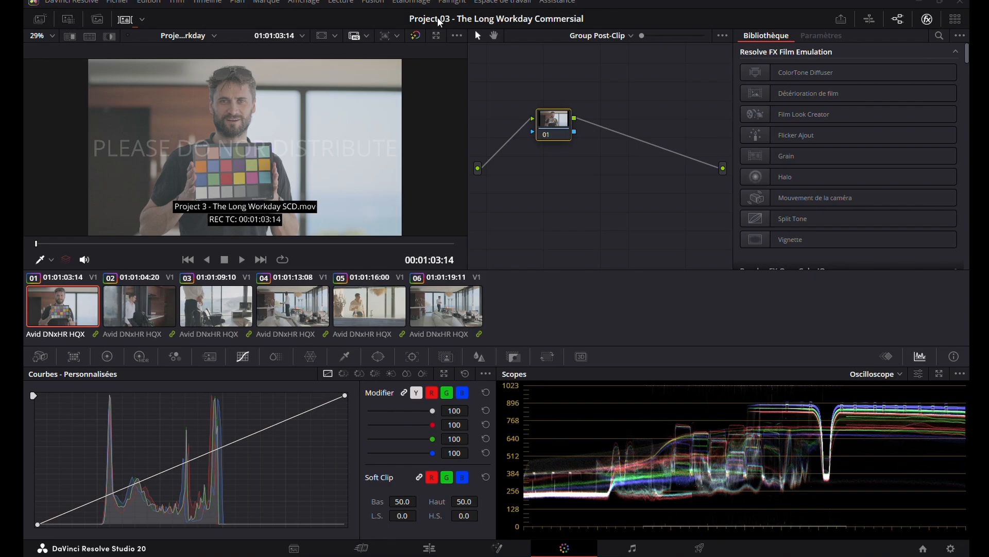
Step: Show the stills gallery and select clip 01, the shot with the colour chart
click(39, 19)
click(267, 73)
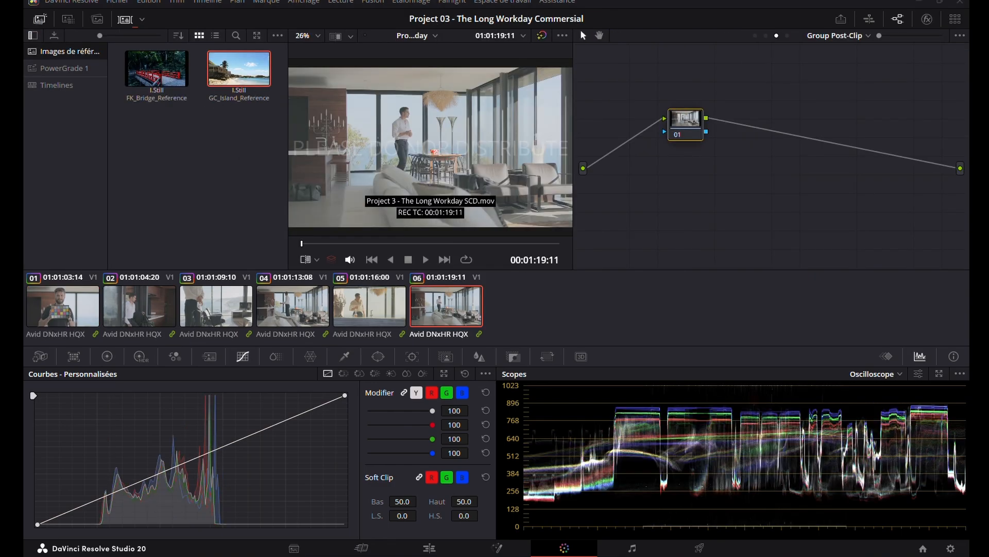
click(43, 302)
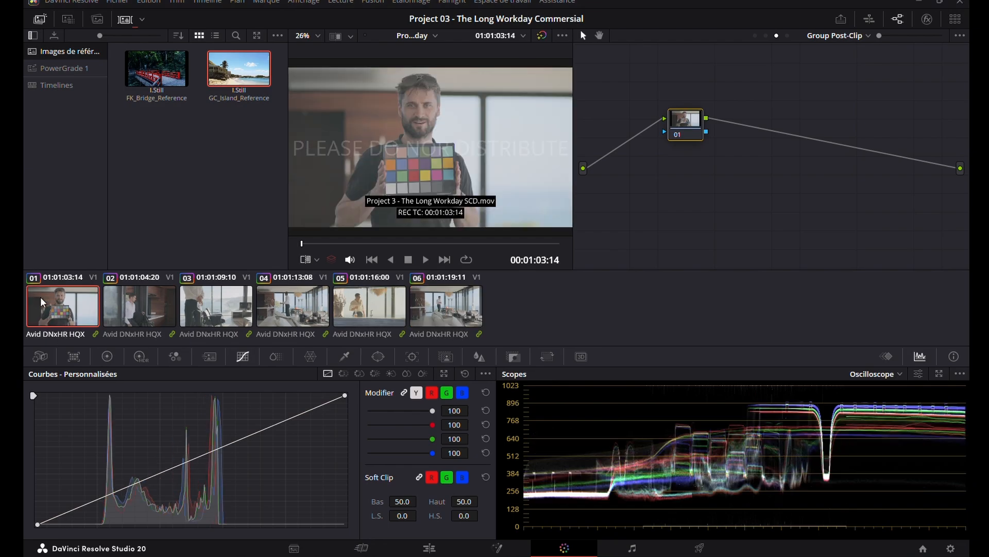
Step: Try small Lift and Gain adjustments in the primary correction bars on the group node, resetting each one
click(344, 374)
click(359, 374)
click(406, 374)
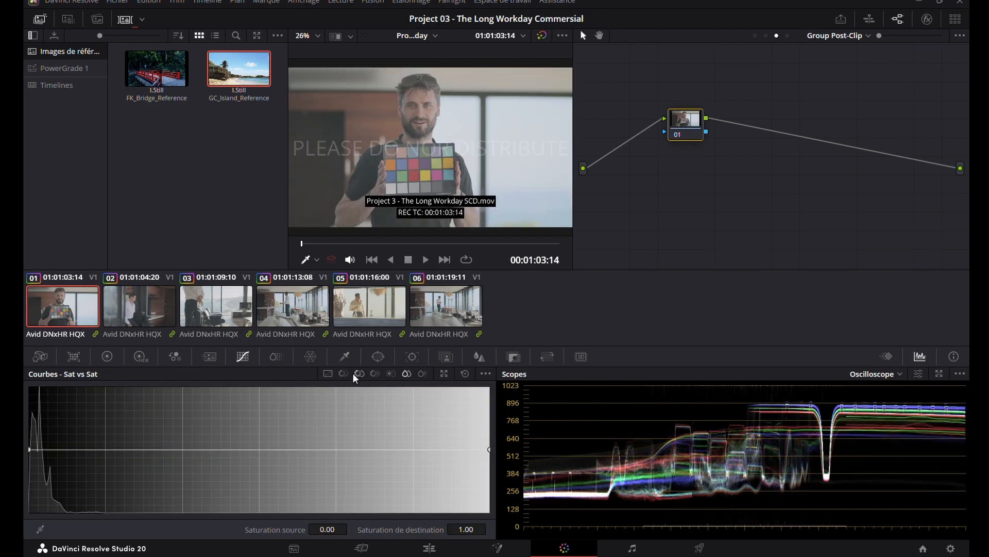
click(107, 356)
click(449, 373)
mouse_move(91, 507)
mouse_down()
mouse_move(110, 507)
mouse_move(92, 507)
mouse_up()
click(133, 412)
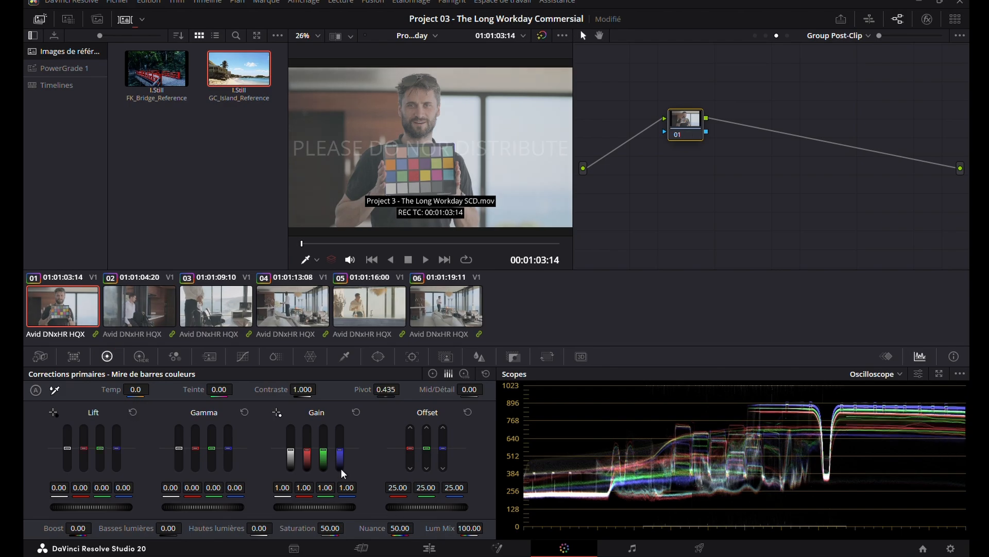
drag(309, 447, 310, 434)
click(357, 412)
Step: Try raising the RGB Mixer's red channel to 3.74, green to 3.42 and blue to 3.93 on the group node
click(141, 356)
click(175, 356)
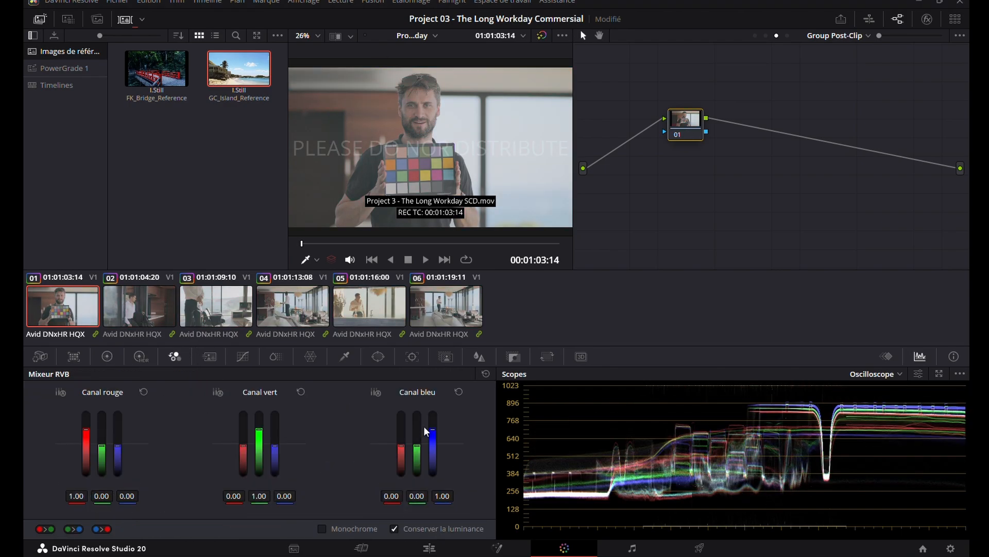
drag(433, 429, 433, 424)
drag(259, 429, 259, 424)
drag(86, 430, 86, 422)
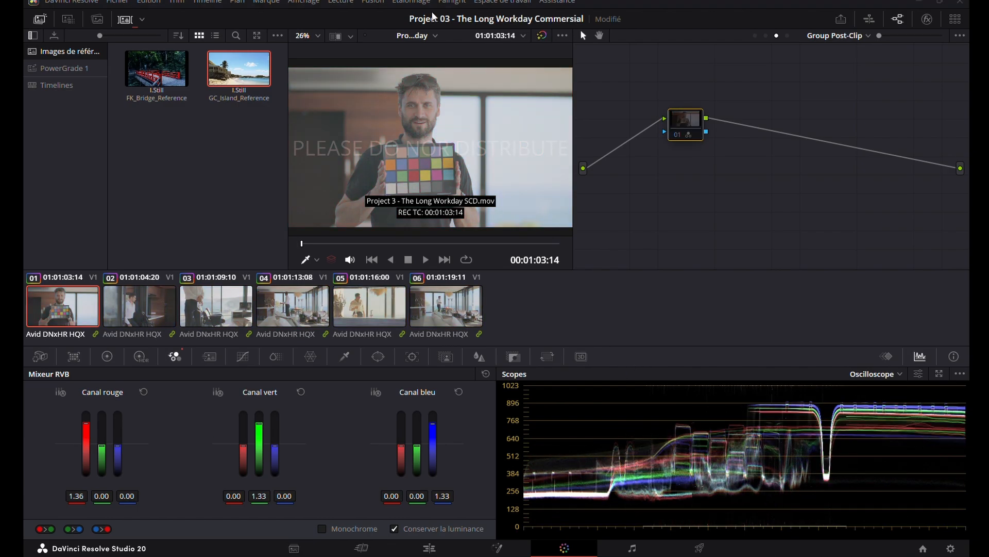
drag(86, 423, 86, 416)
drag(262, 427, 260, 412)
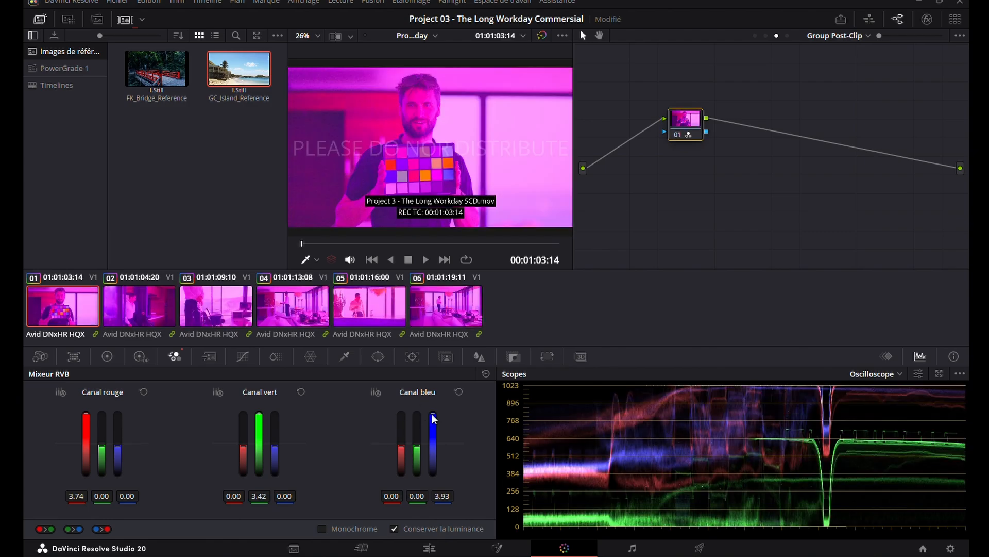
Step: Lower the red, green and blue values in the RGB Mixer and reset the channels to their defaults
drag(432, 413, 432, 428)
drag(259, 414, 259, 429)
drag(86, 413, 86, 428)
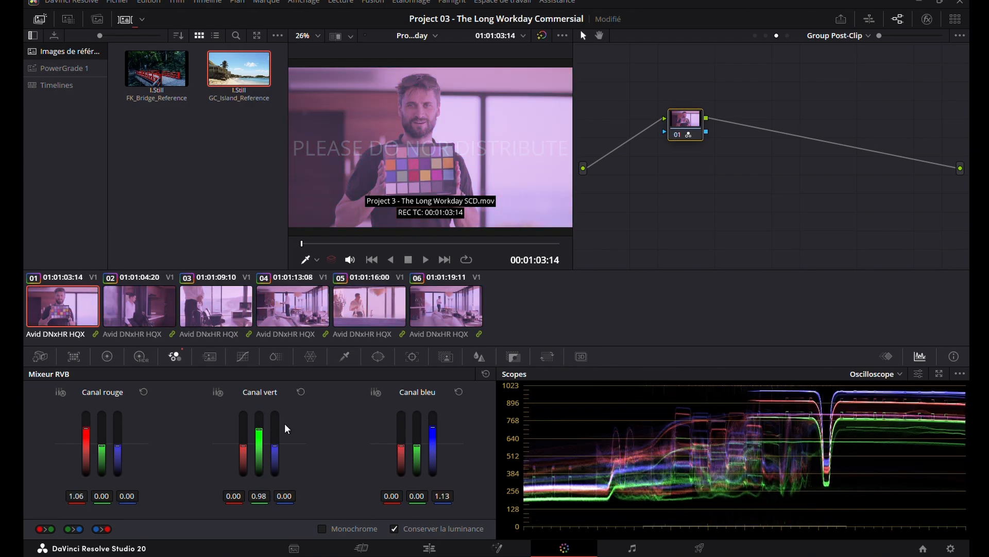
drag(433, 427, 433, 429)
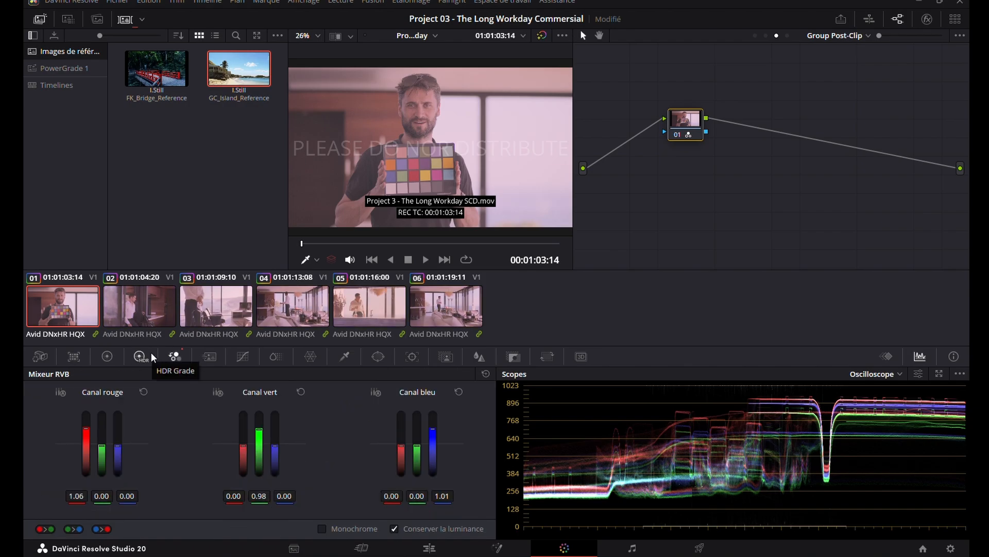
click(458, 392)
click(142, 392)
Step: Try custom curves on the group node, pulling in the luma white point and bending the red, green and blue curves separately
click(243, 357)
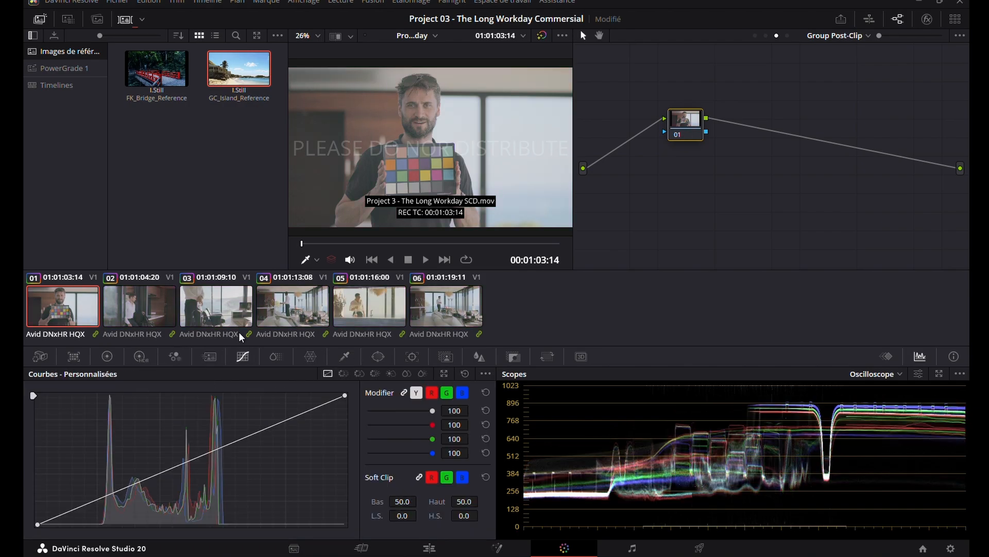
click(430, 393)
drag(218, 448, 214, 446)
right_click(215, 447)
click(415, 393)
drag(344, 394, 292, 384)
click(431, 393)
drag(285, 422, 182, 455)
click(447, 392)
click(462, 393)
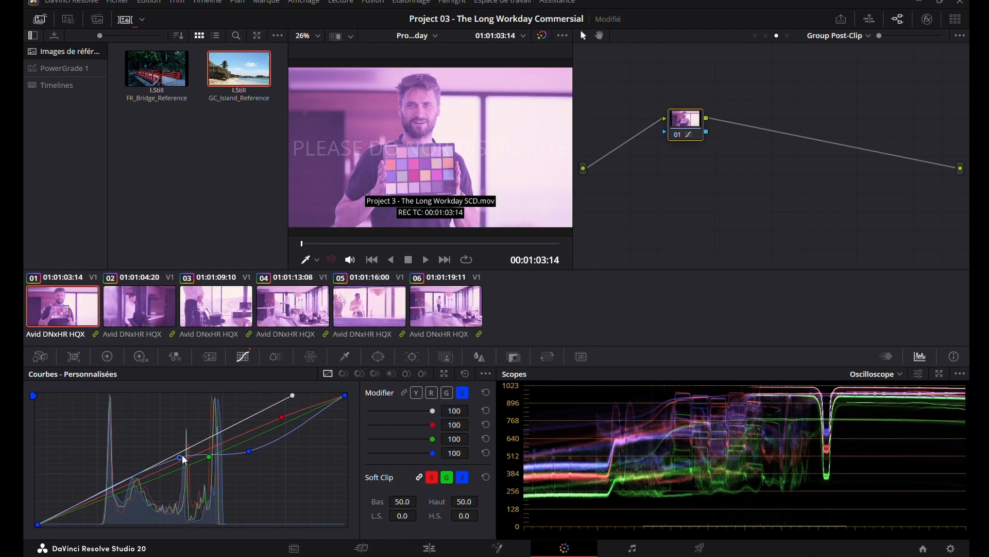
Step: Remove the added red, green and blue curve points and restore the luma white point to its corner
right_click(180, 456)
right_click(249, 451)
right_click(282, 416)
right_click(209, 456)
drag(292, 396, 357, 384)
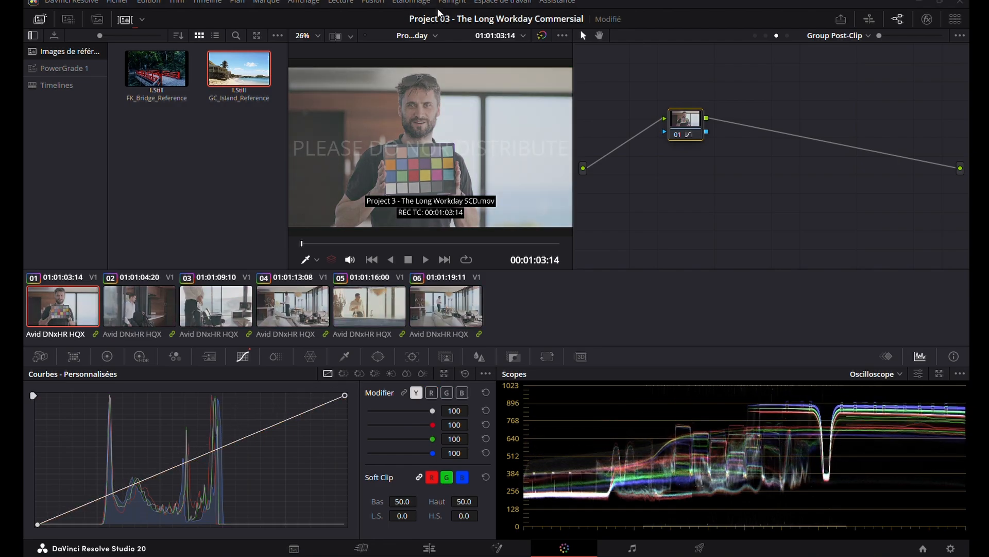
Step: Go to clip 02 and try a Magic Mask point on the man's shirt in the group node, deleting it again
key(Down)
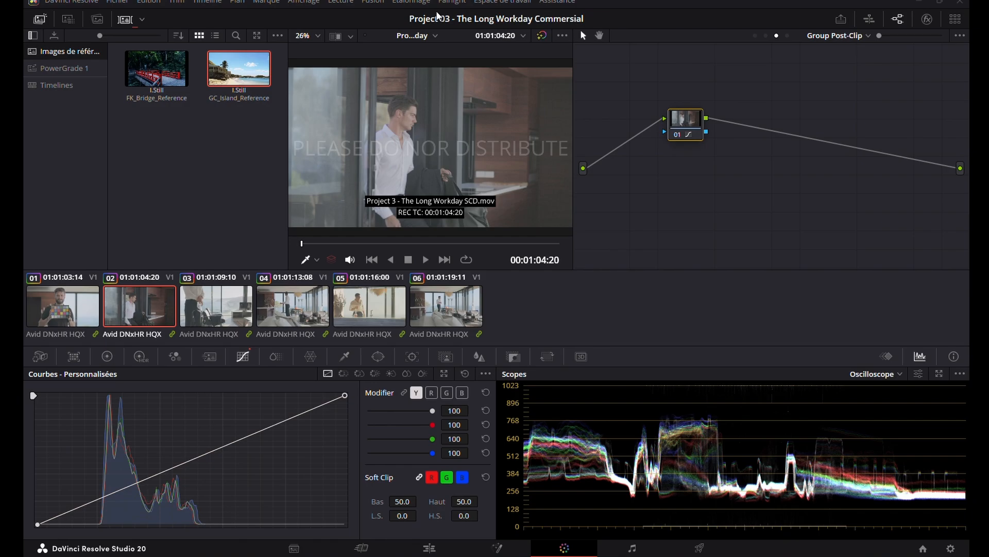
click(446, 356)
click(400, 160)
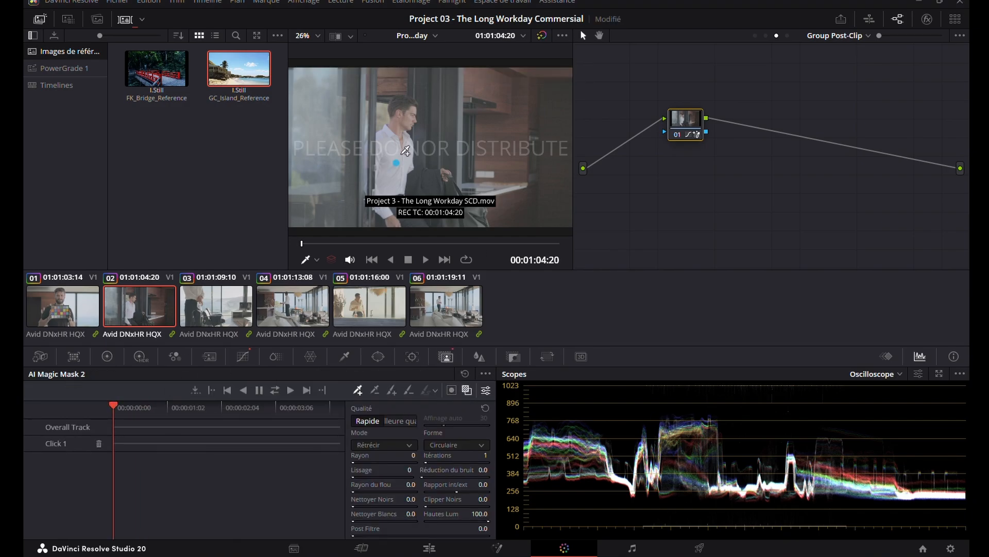
click(99, 444)
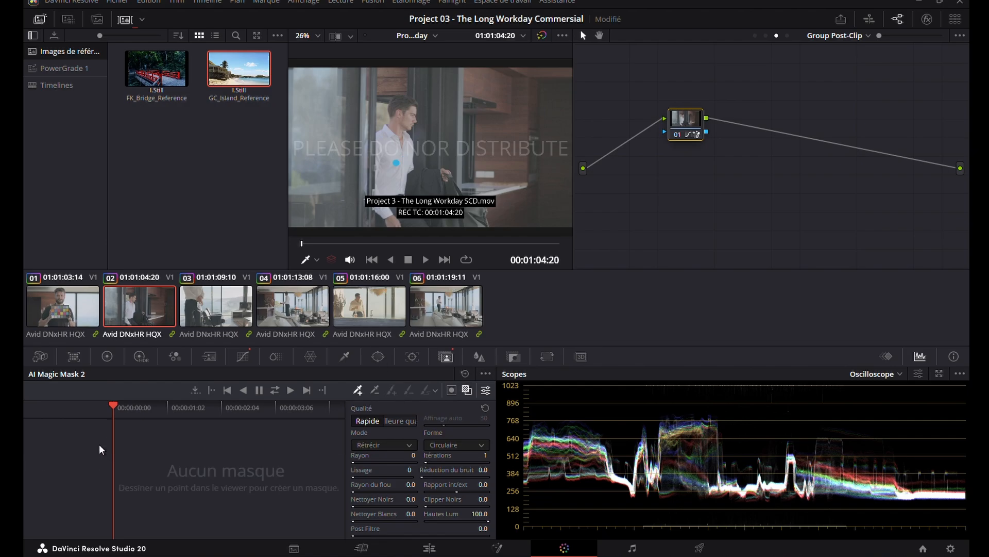
Step: Switch the node graph to Plan and mask the man with Magic Mask points on his shirt and trousers, showing the mask overlay
click(850, 35)
click(866, 57)
click(399, 158)
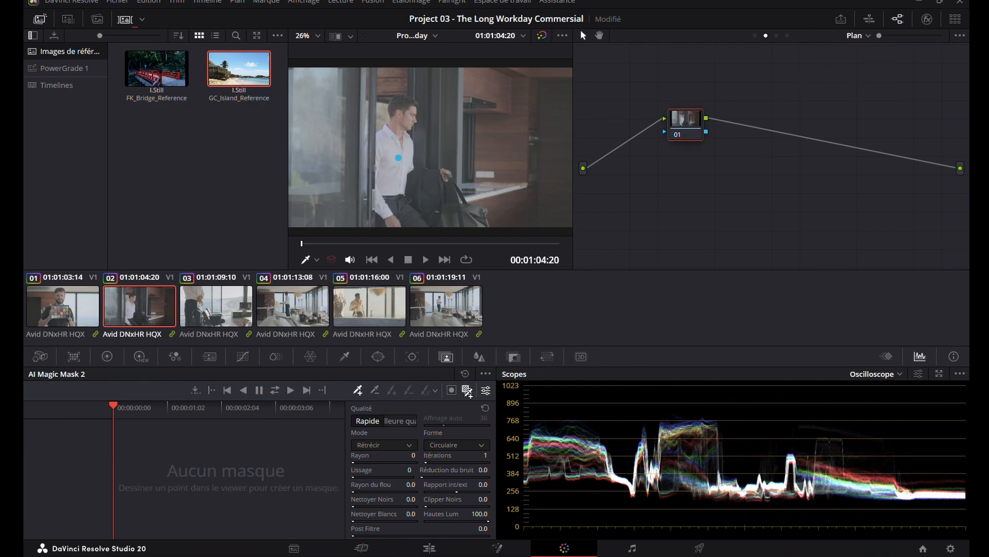
click(467, 391)
click(467, 391)
click(464, 391)
click(452, 390)
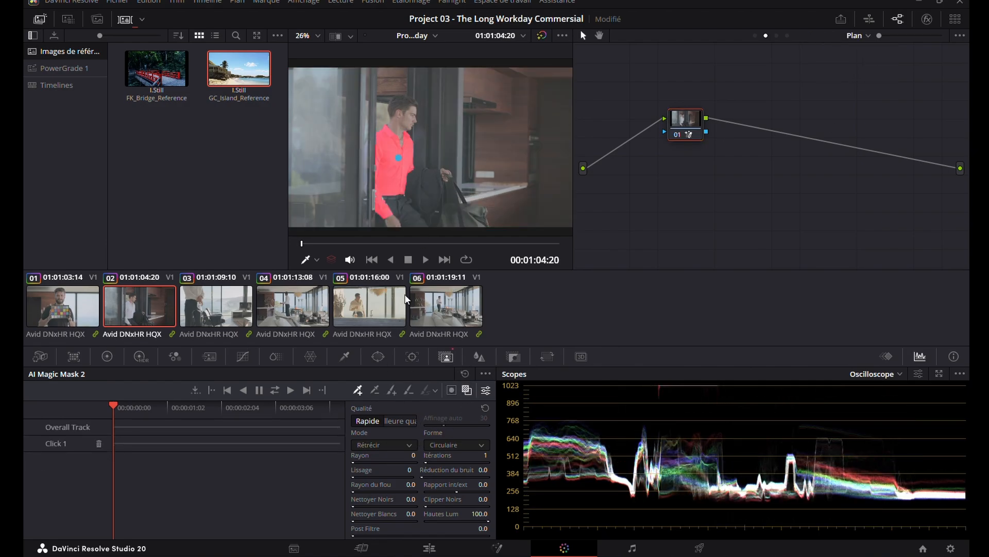
click(406, 210)
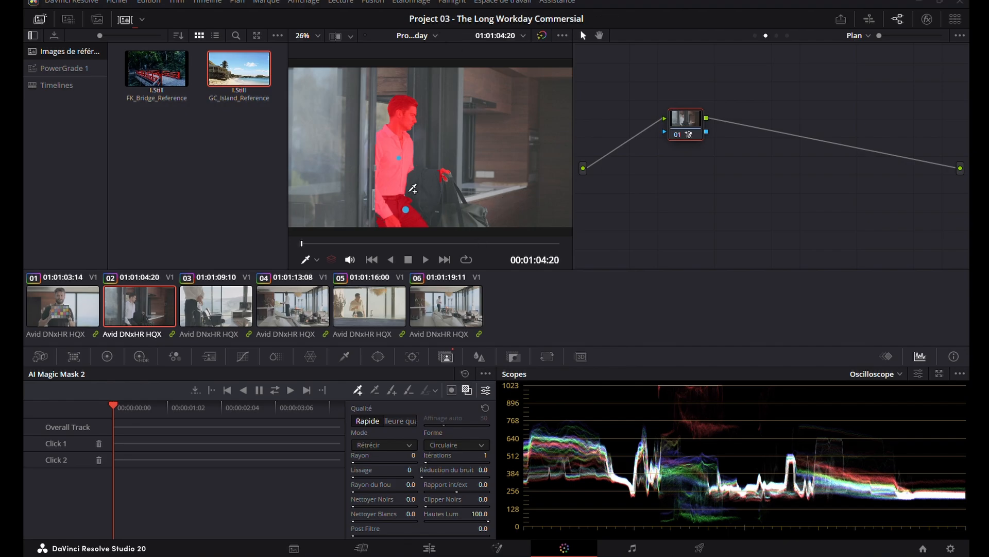
Step: Return to the first frame of clip 02 and track the Magic Mask forward through the clip with the overlay shown
click(425, 259)
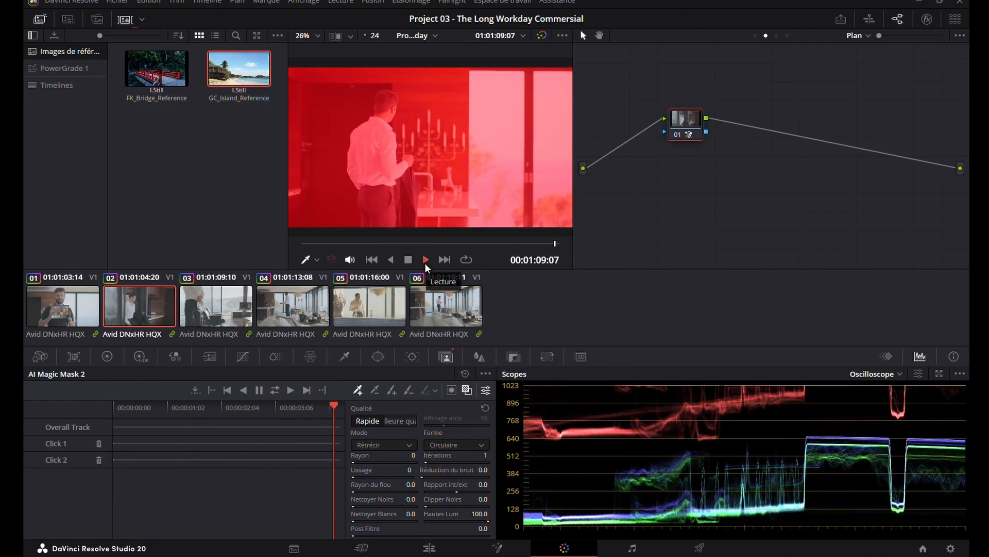
click(138, 312)
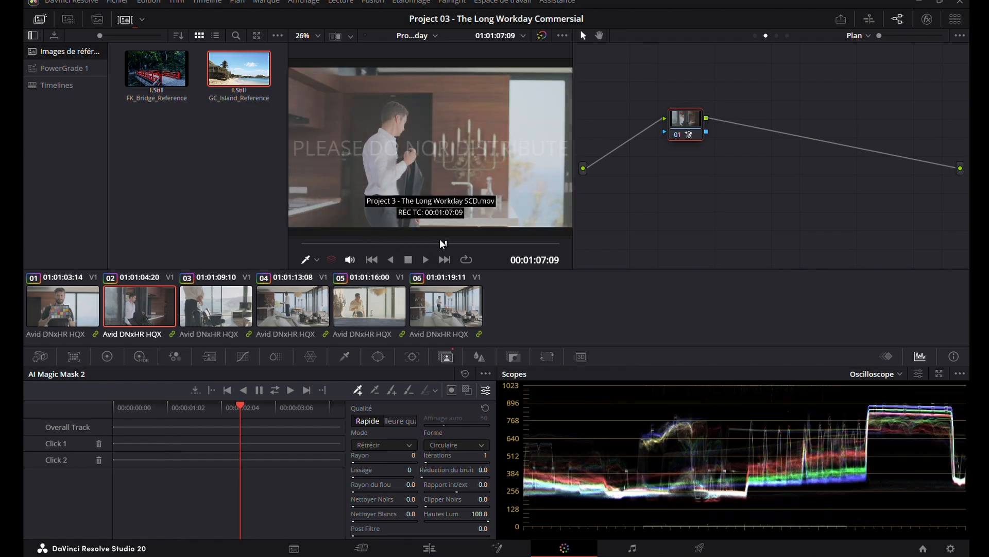
drag(493, 253, 273, 246)
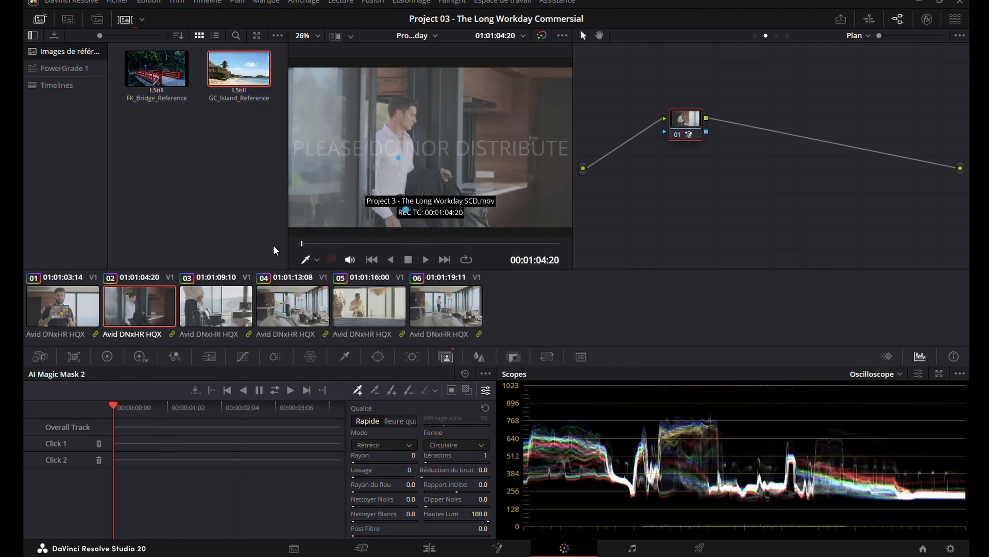
click(466, 390)
click(290, 390)
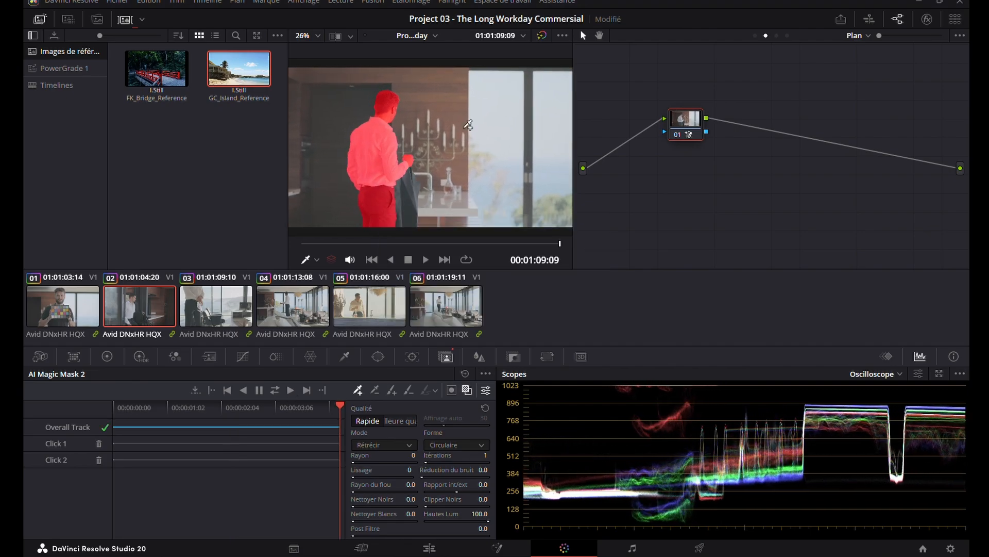
Step: Invert the Magic Mask, play clip 02 from its start to review it, and reselect the clip
click(454, 389)
drag(560, 244, 267, 241)
key(space)
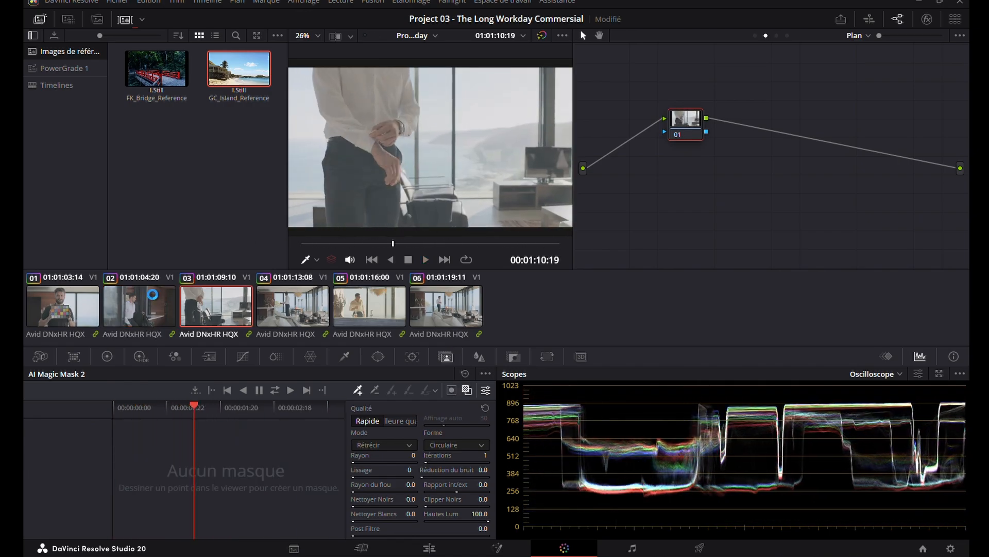
click(153, 290)
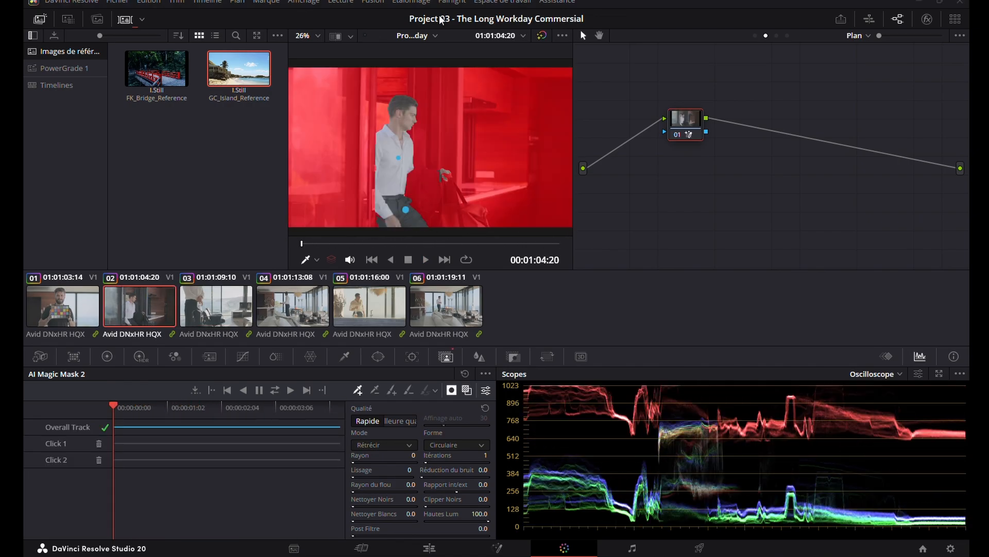
Step: Open the Lum vs Sat curve for the masked node of clip 02
click(345, 358)
click(446, 357)
click(276, 357)
click(249, 358)
click(375, 373)
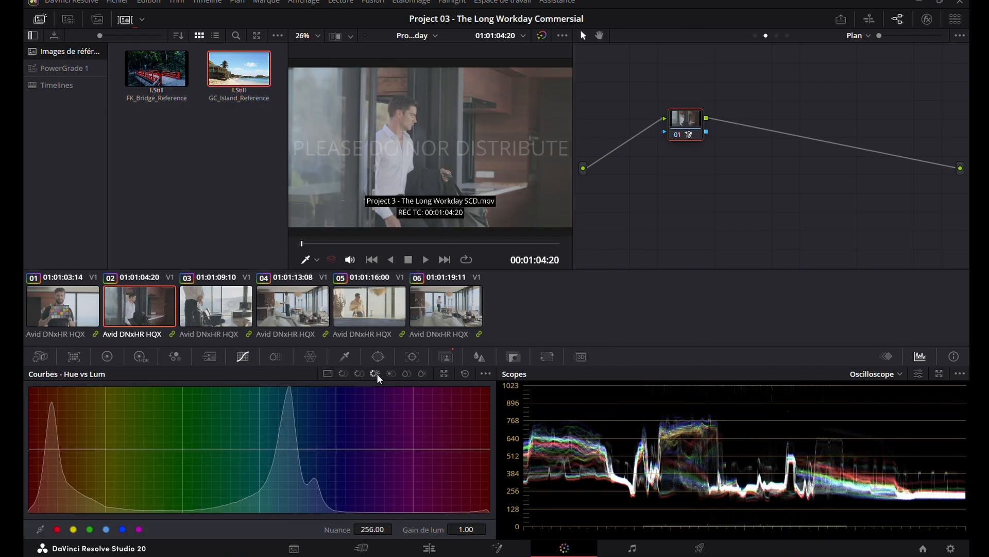
click(391, 374)
Step: Try Lum vs Sat changes on the masked node in the shadows, highlights and midtones, including saturation 2.00 at luminance 0.49, removing each point
drag(375, 449, 375, 499)
drag(141, 449, 145, 398)
click(457, 243)
right_click(146, 398)
right_click(374, 500)
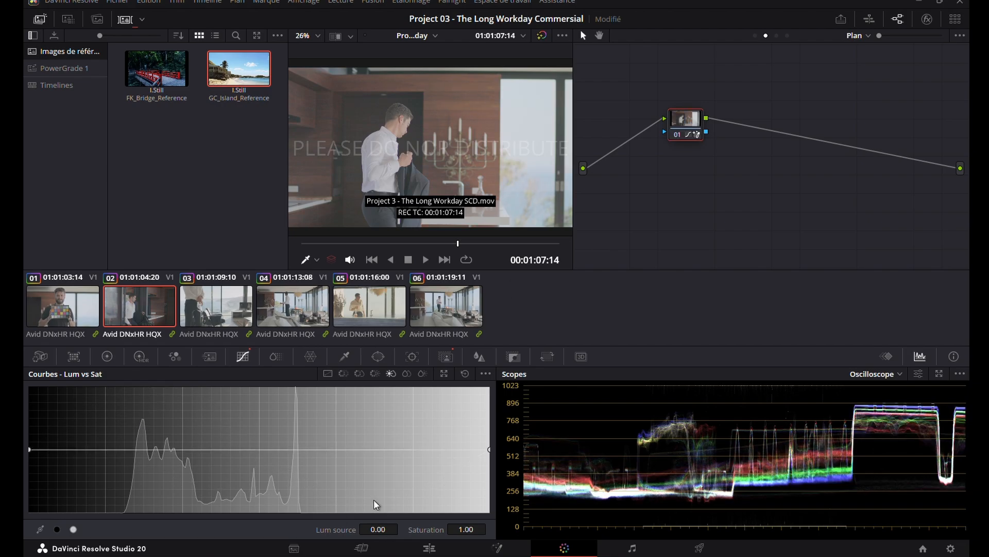
drag(257, 449, 256, 385)
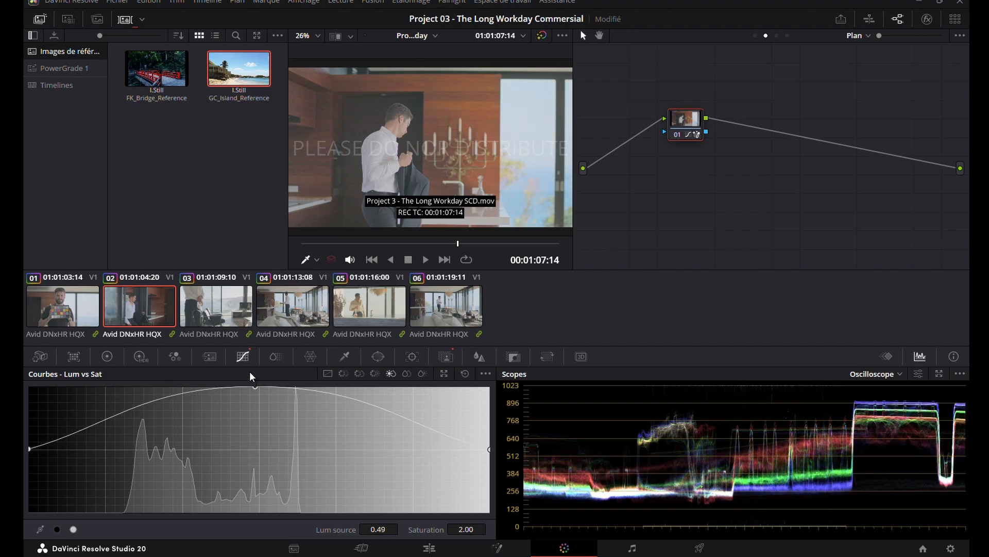
right_click(255, 386)
Step: Raise saturation to 2.00 at luminance 0.52 on the Lum vs Sat curve of the Group Post-Clip node and save the project
click(869, 35)
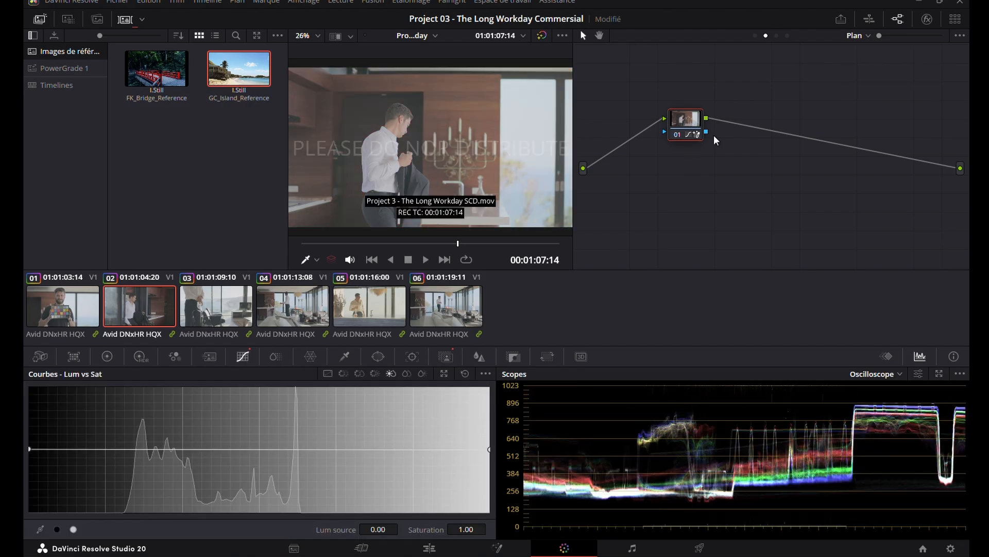
click(868, 35)
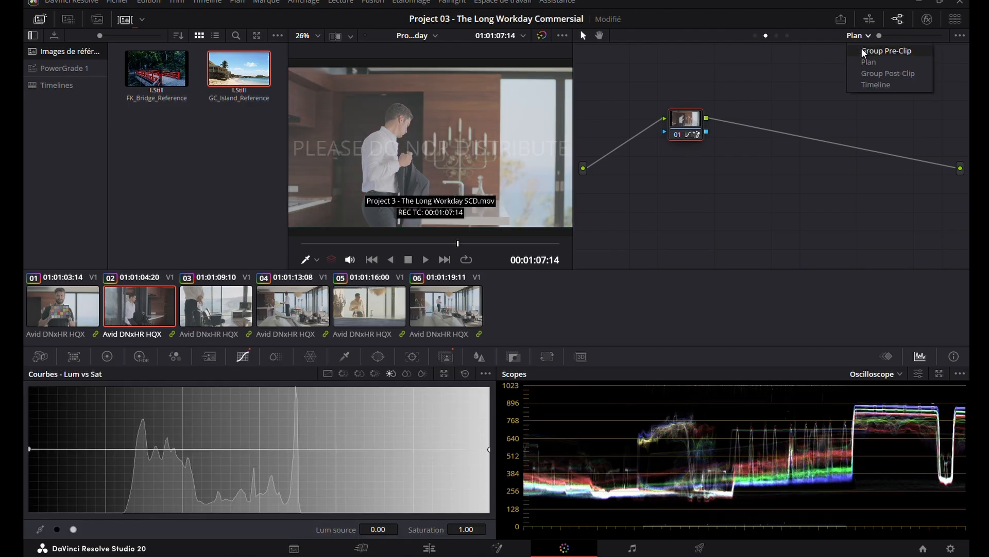
click(877, 73)
drag(271, 449, 271, 365)
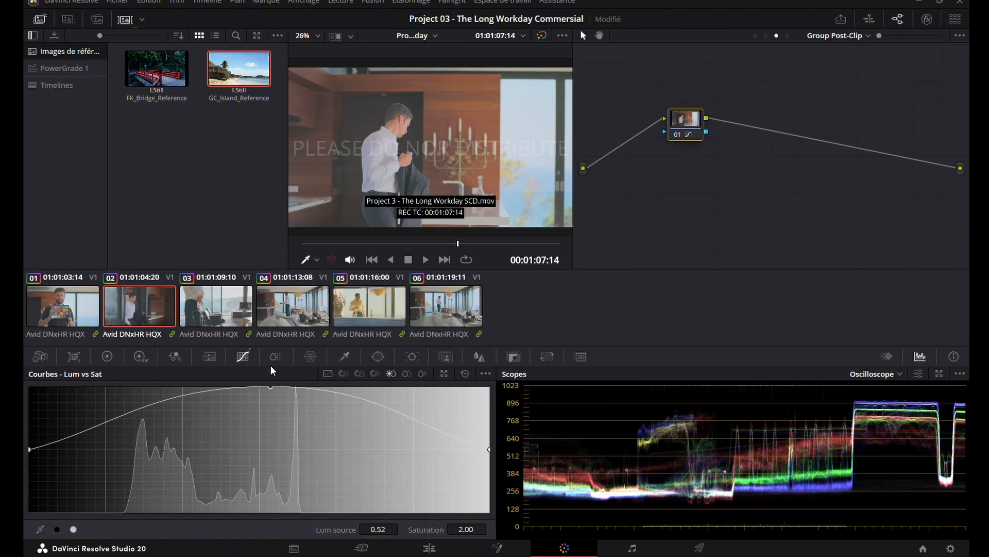
key(ctrl+s)
Step: Switch the node graph back to Plan and filter the timeline thumbnails to the Highway group
click(868, 36)
click(868, 36)
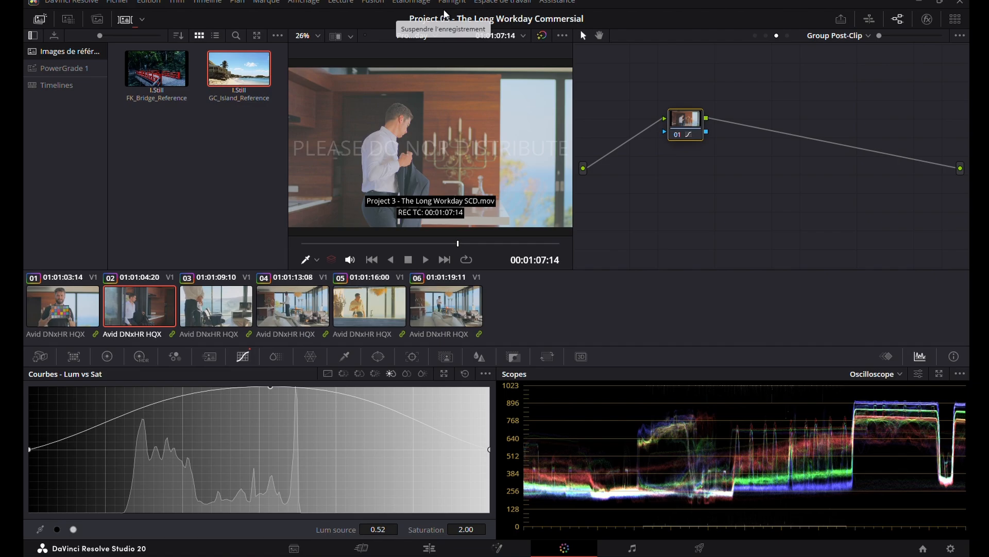
click(836, 36)
click(849, 62)
click(140, 20)
mouse_move(242, 208)
click(381, 231)
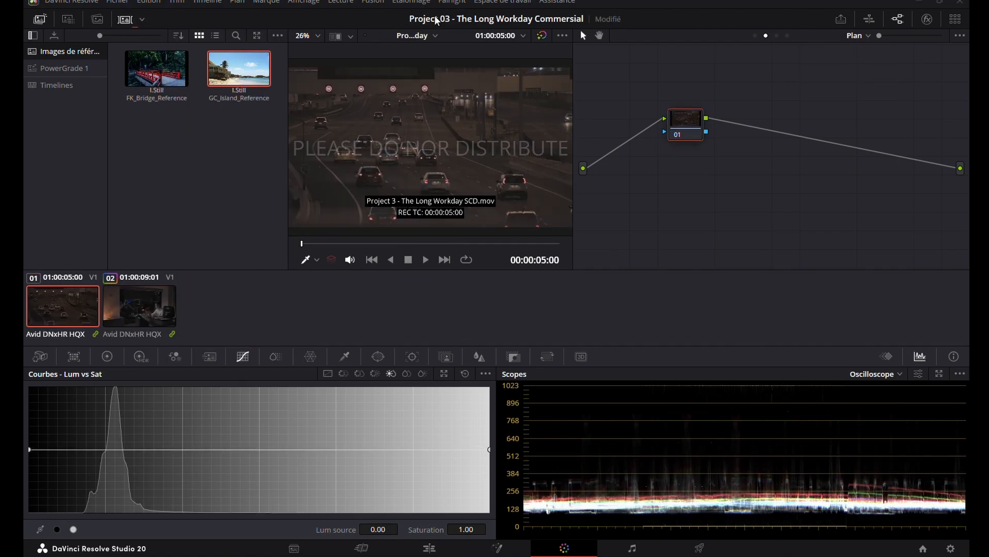
Step: Mask the window behind the desk in clip 02 with two Magic Mask points and track the mask forward through the clip
click(116, 317)
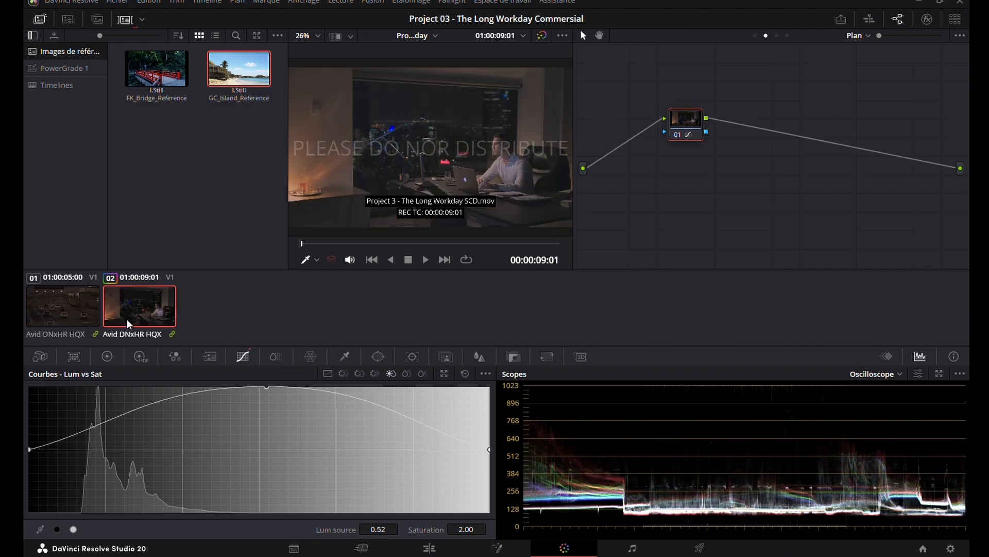
click(446, 357)
click(412, 108)
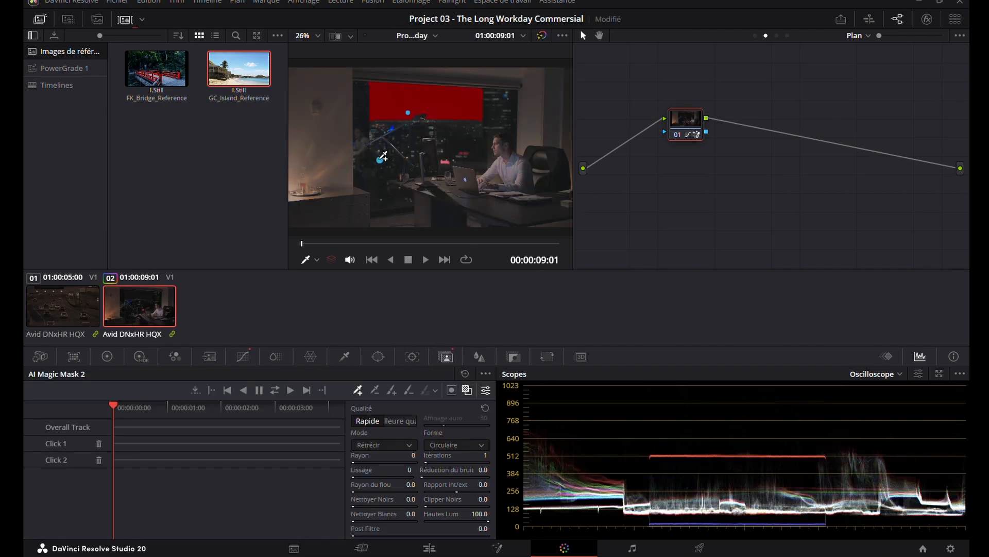
click(486, 390)
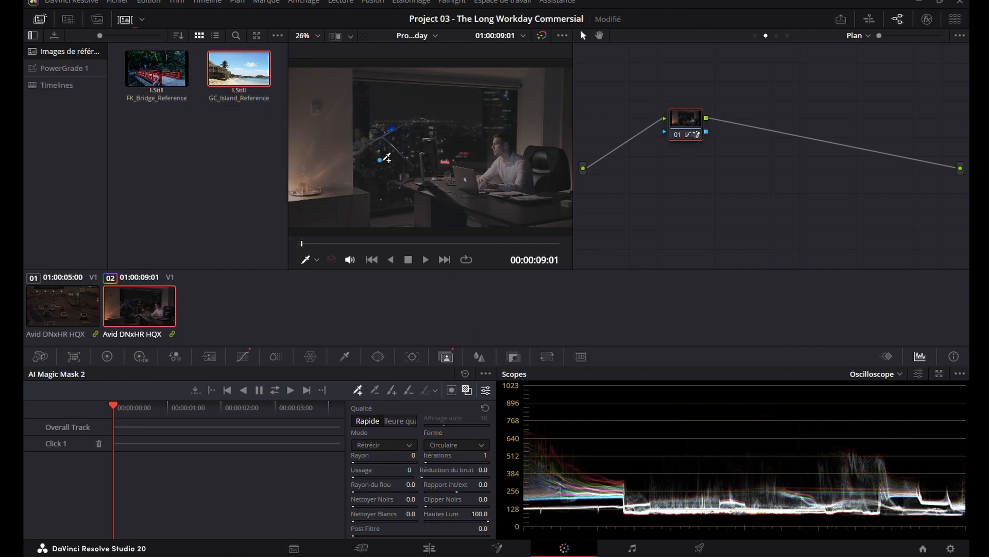
click(446, 105)
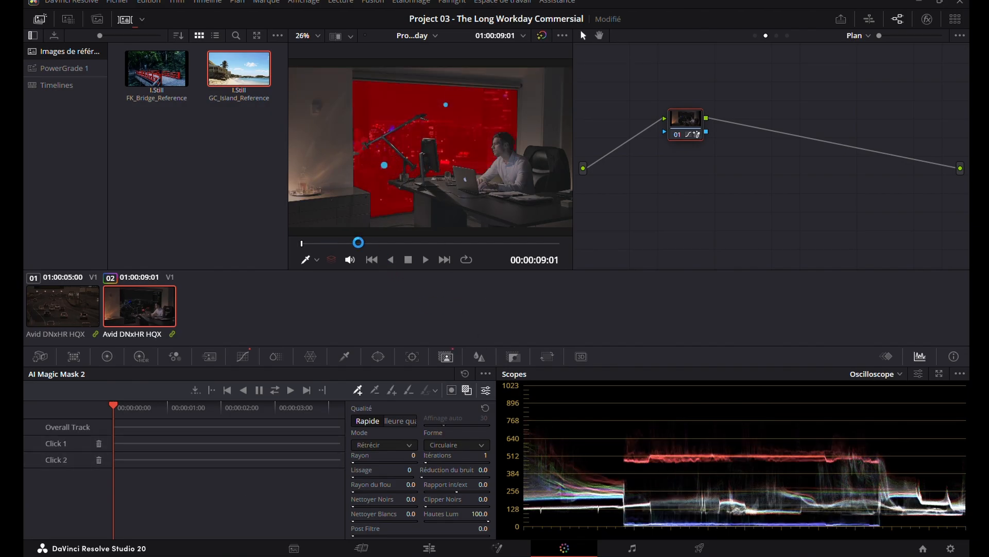
drag(358, 243, 166, 282)
click(288, 393)
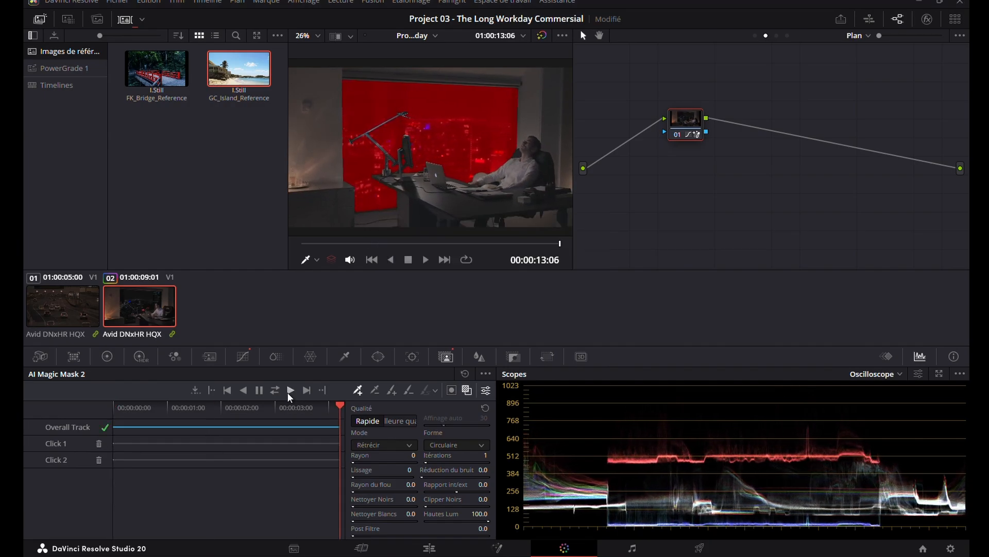
Step: Check the tracked window mask on clip 02, switching its overlay and its inversion on and off
click(54, 312)
click(137, 311)
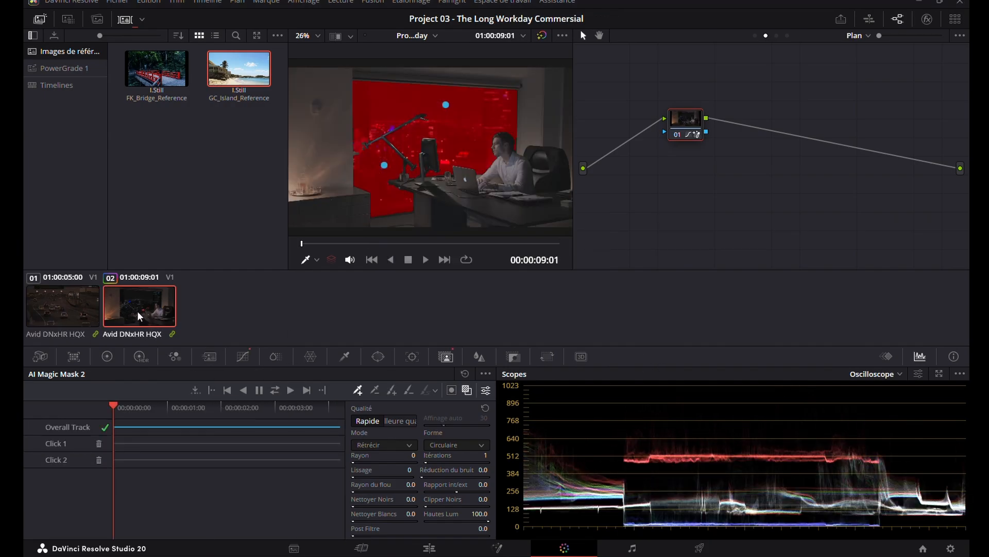
click(466, 390)
click(467, 390)
click(452, 390)
click(452, 390)
Step: Adjust the white point of the custom curve on the masked window node of clip 02
click(242, 356)
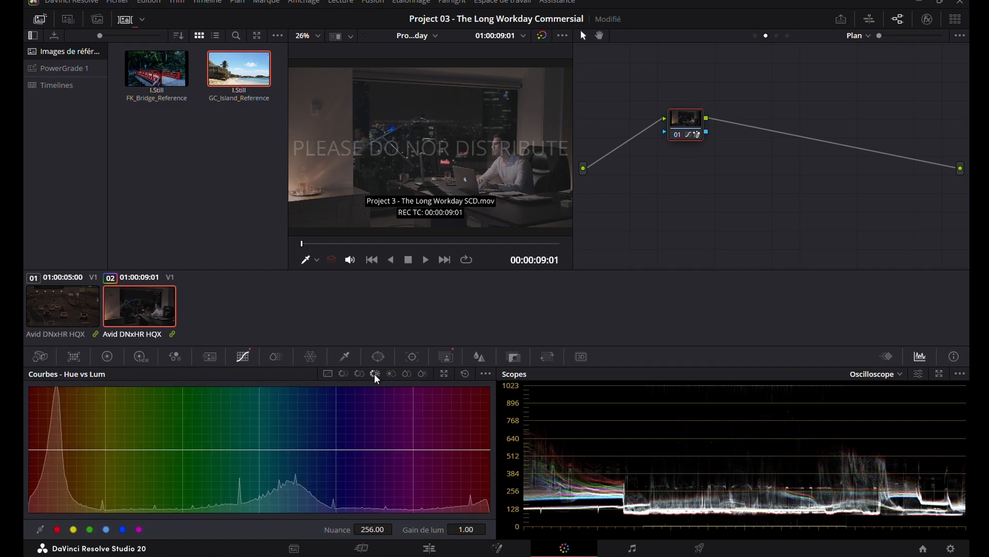
click(345, 356)
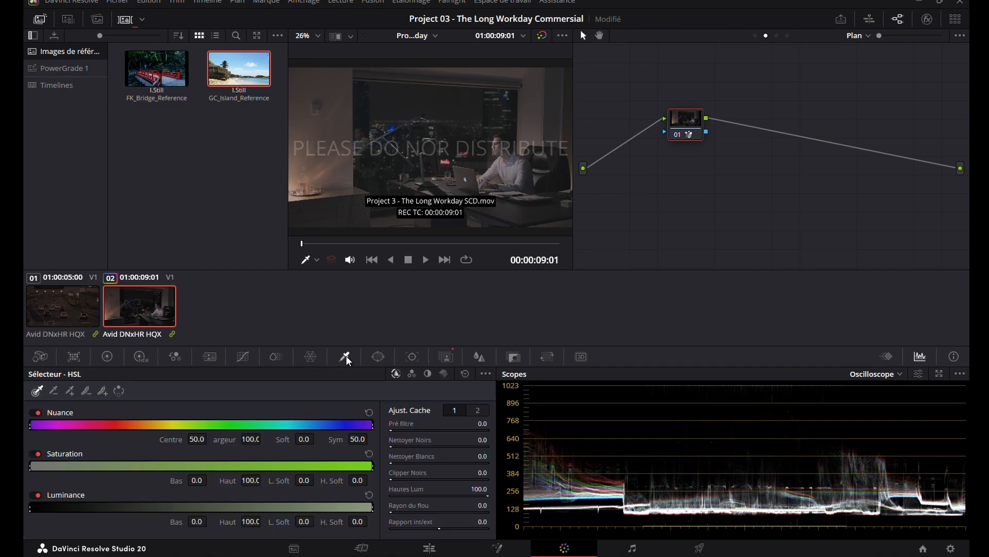
click(115, 355)
click(243, 357)
click(327, 373)
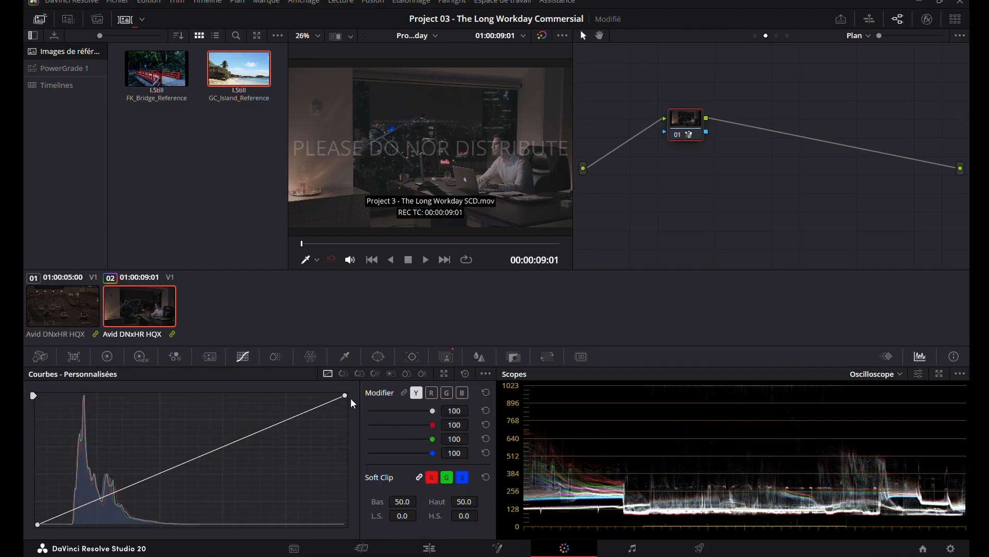
drag(345, 395, 348, 333)
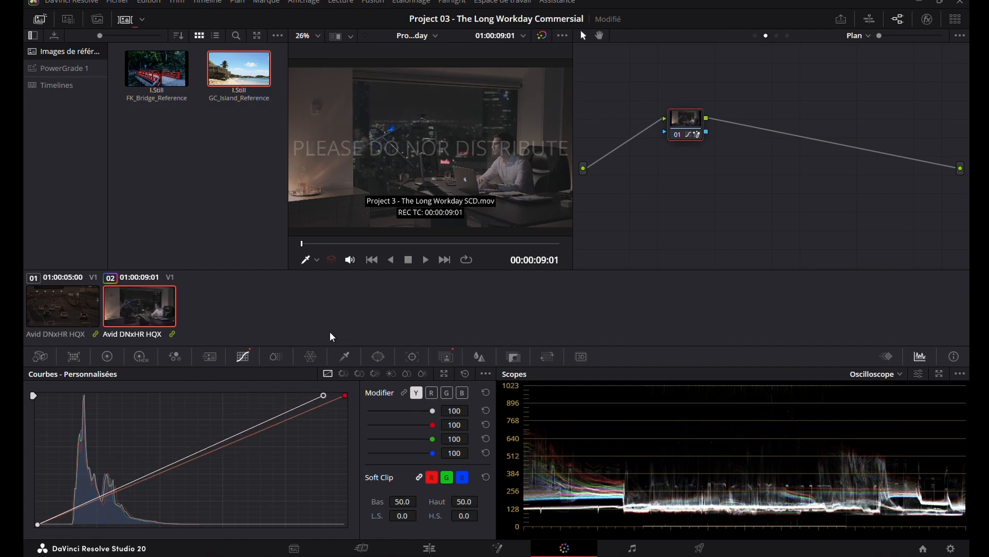
mouse_move(345, 395)
mouse_down()
mouse_move(103, 395)
mouse_move(358, 388)
mouse_up()
Step: Try raising saturation to 2.00 at luminance 0.27 on the Lum vs Sat curve of clip 02's masked node
click(359, 373)
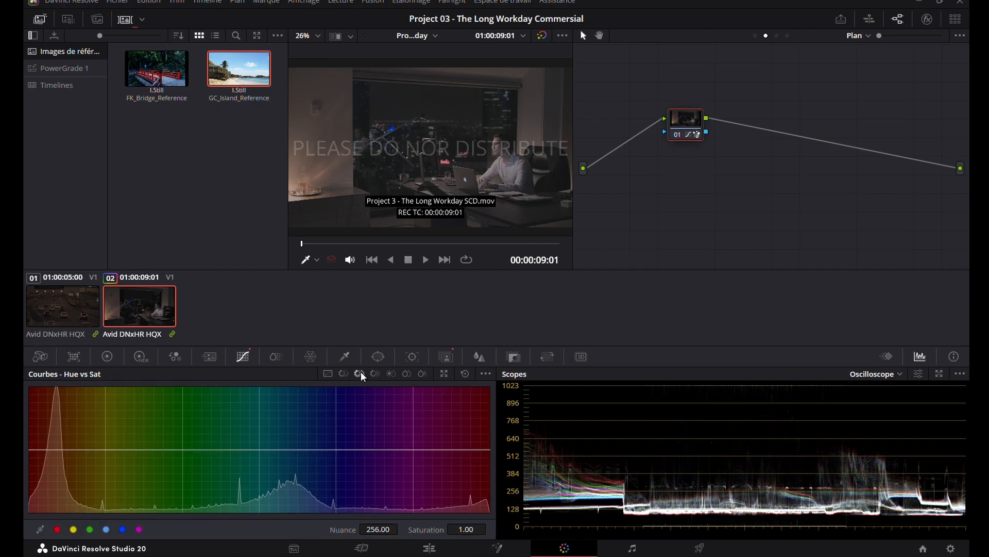
click(390, 373)
click(407, 373)
click(391, 373)
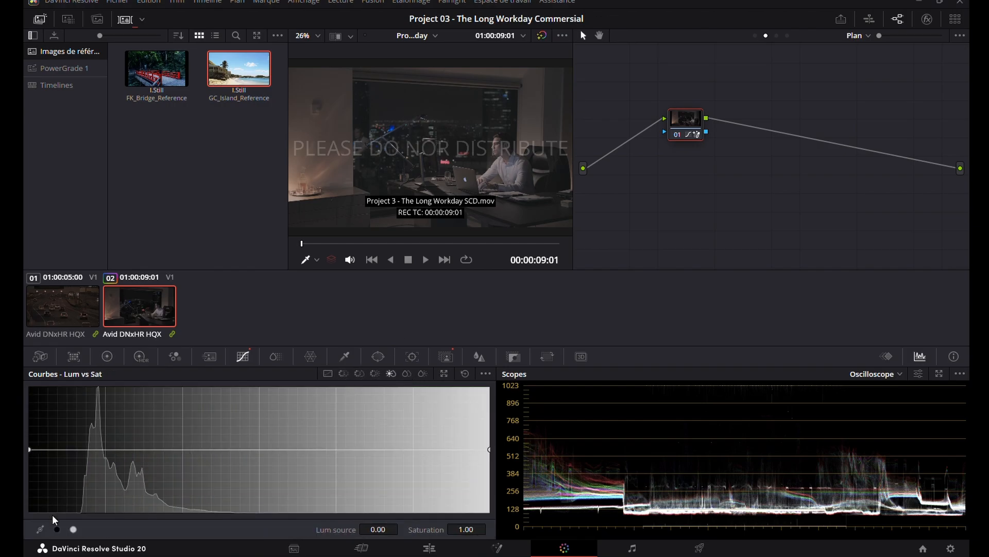
drag(153, 449, 155, 367)
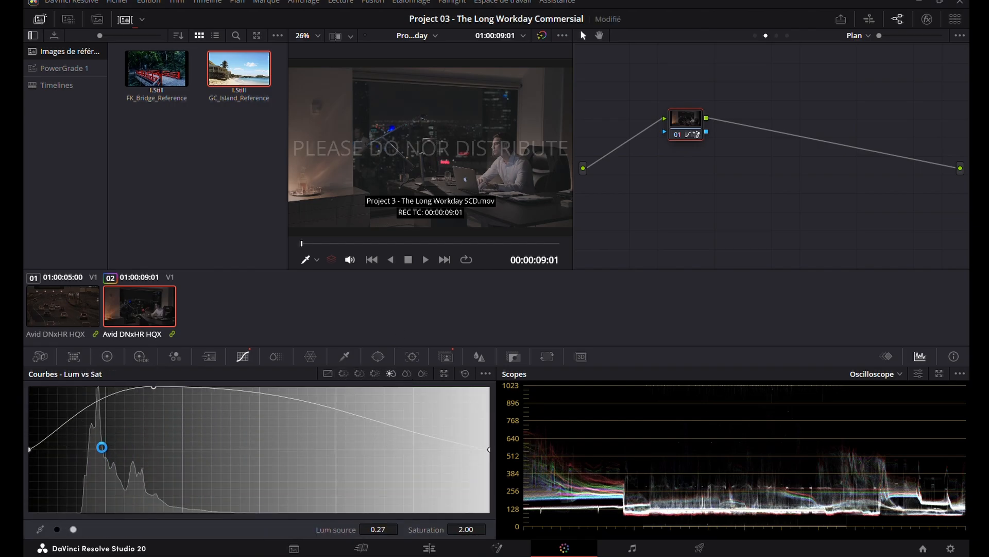
Step: Raise saturation to 1.12 at luminance 0.20 on highway clip 01's Lum vs Sat curve, compare with clip 02 and return to clip 02
key(Up)
drag(142, 449, 122, 441)
key(Down)
key(Up)
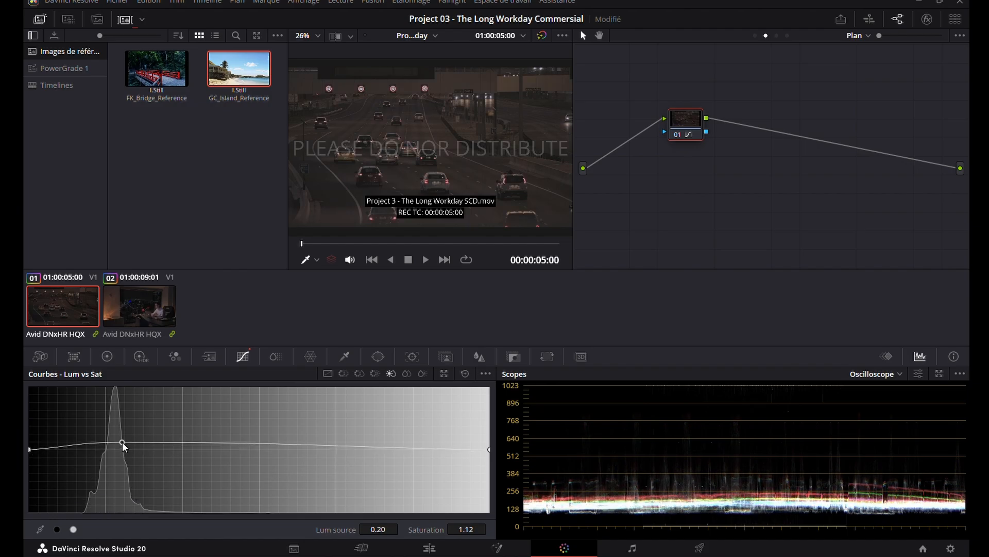
click(150, 308)
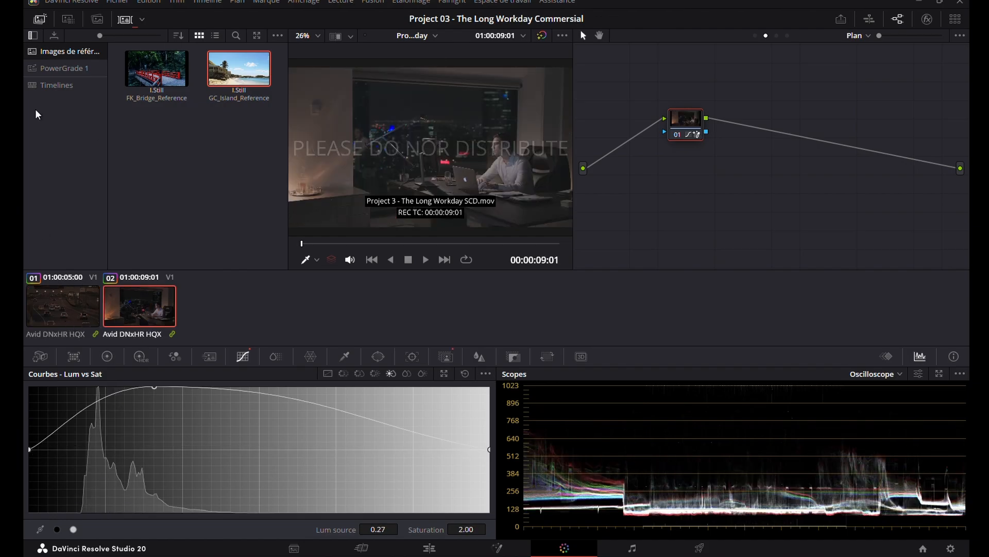
Step: Show all clips in the timeline thumbnails and put clips 03 to 05 into a new group named Office
click(141, 19)
mouse_move(270, 212)
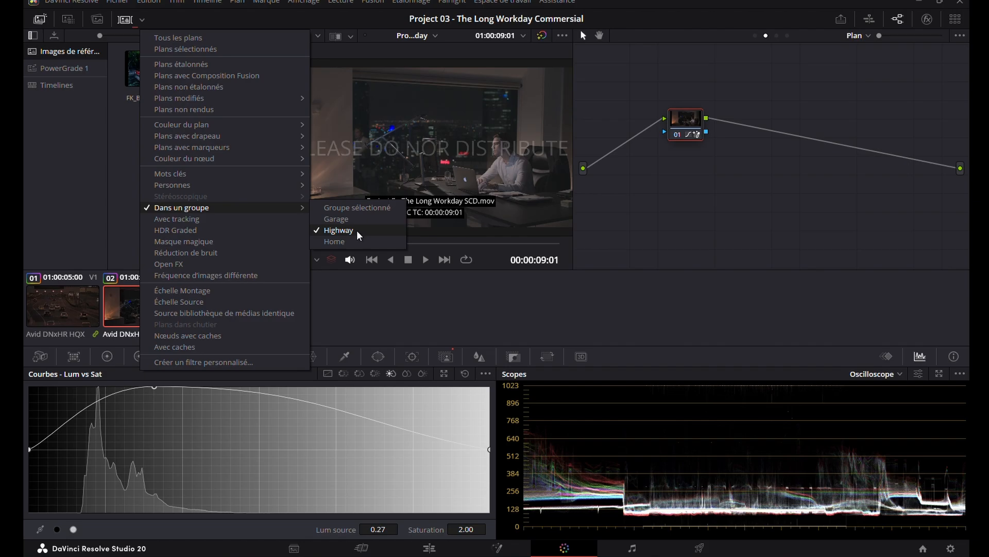
click(233, 37)
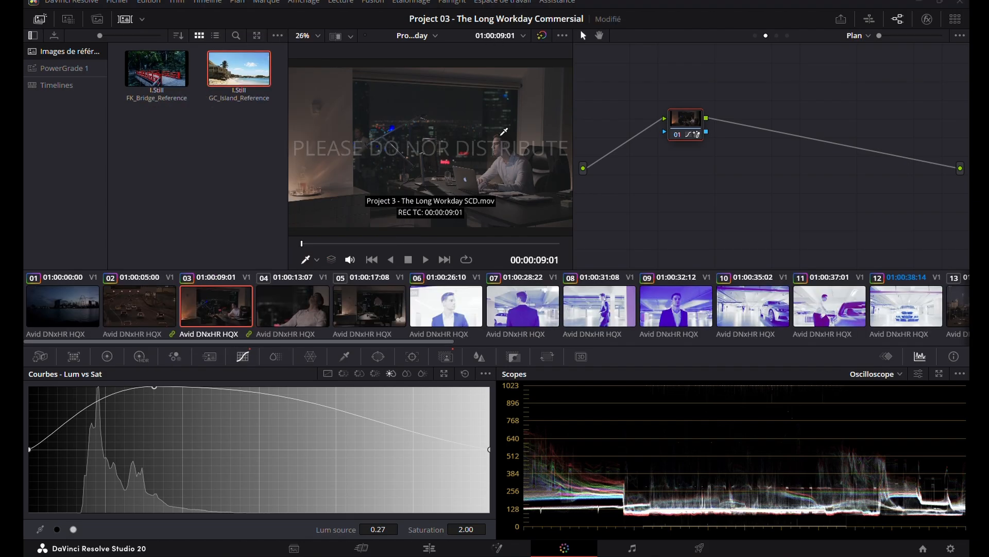
right_click(225, 304)
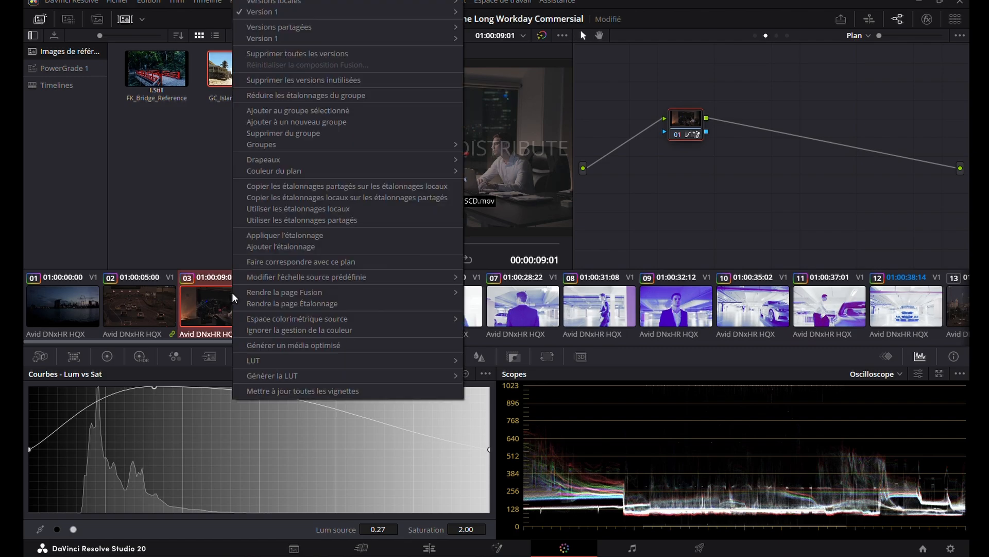
click(309, 122)
text(Office)
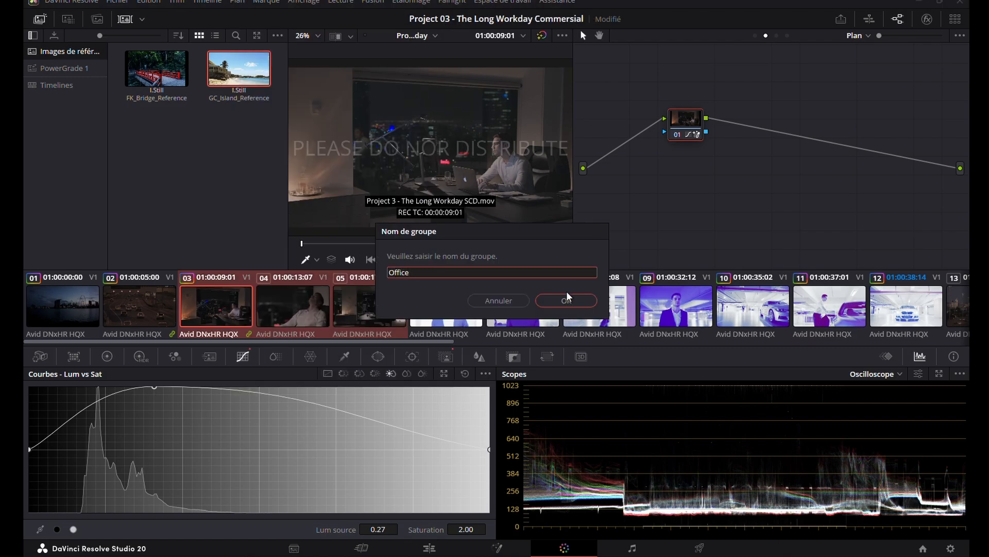
click(567, 295)
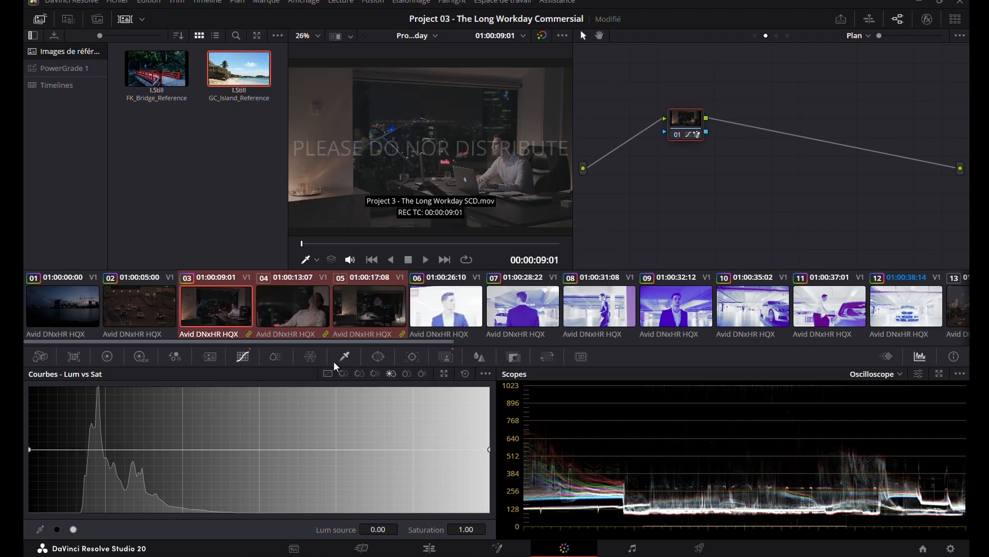
Step: Filter the timeline thumbnails to the Office group, looking briefly at the Highway group in between
click(141, 19)
mouse_move(206, 207)
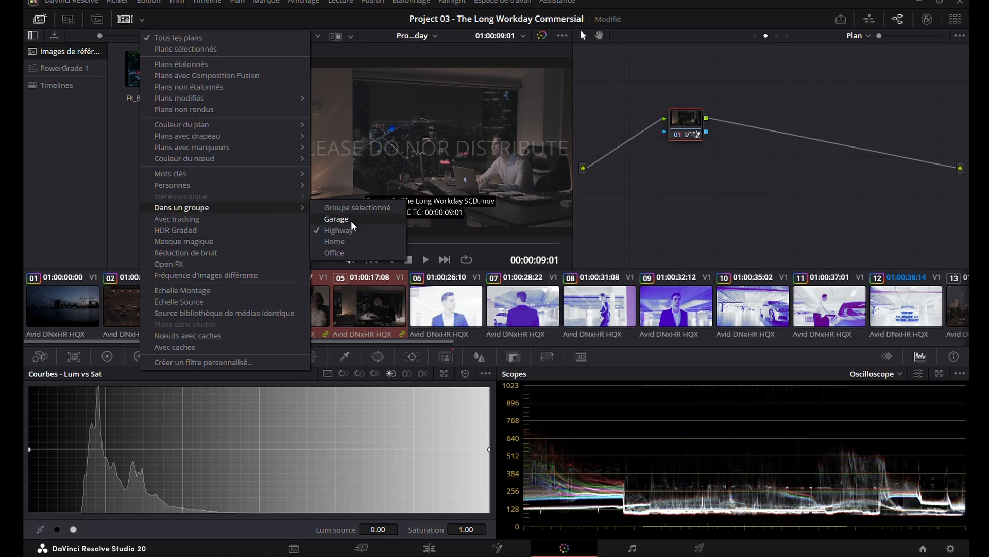
click(361, 250)
click(142, 20)
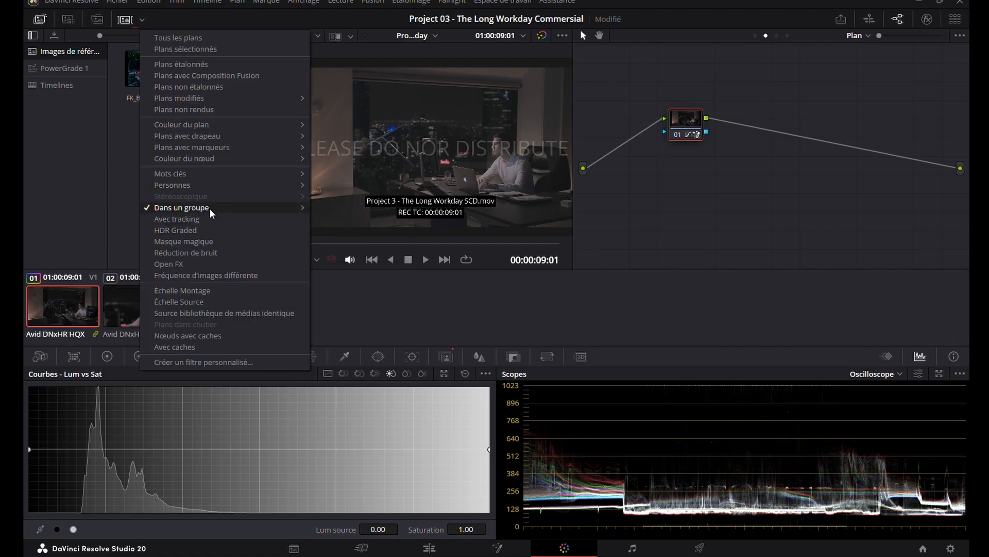
click(346, 230)
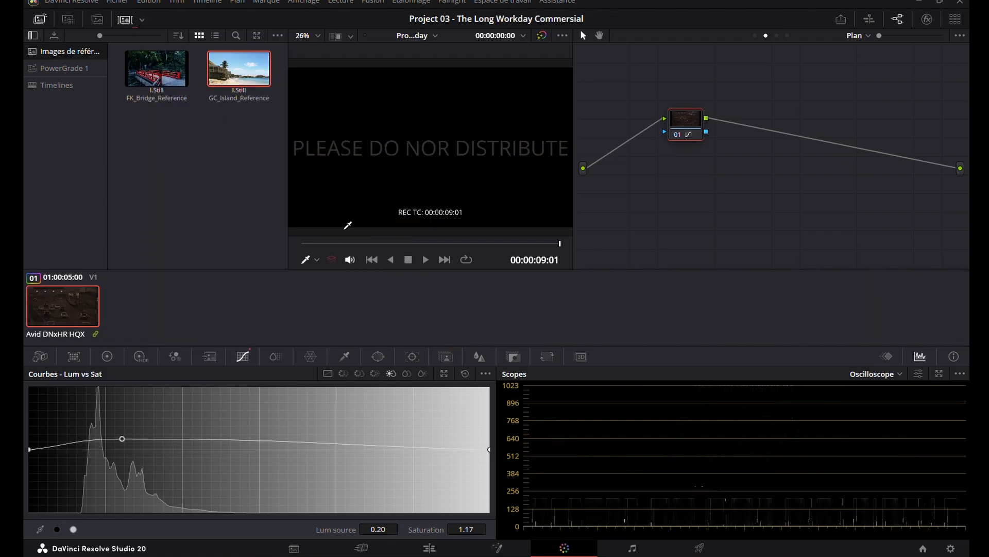
click(142, 19)
mouse_move(209, 209)
click(361, 249)
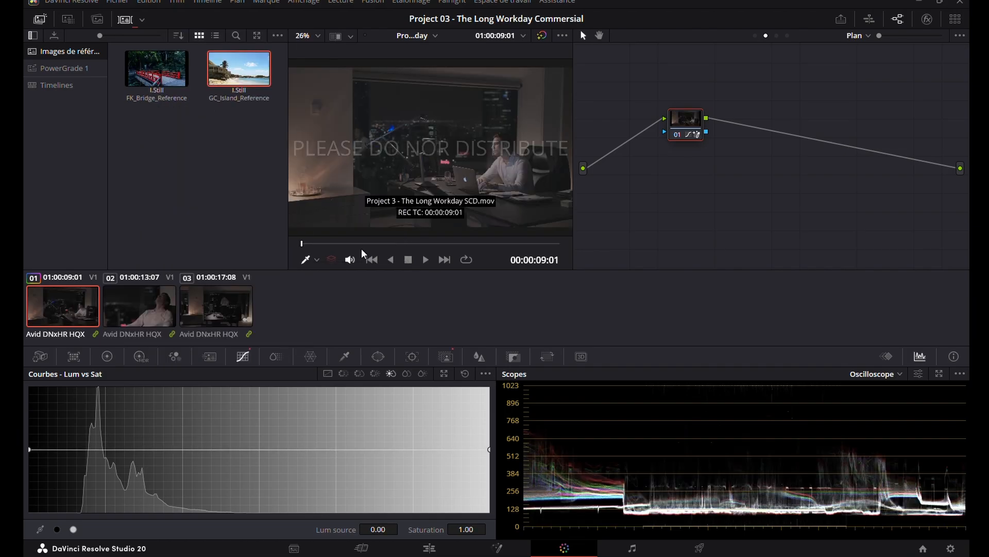
Step: Raise saturation to 2.00 at luminance 0.31 on the Lum vs Sat curve of the Office group's Group Post-Clip node
click(857, 35)
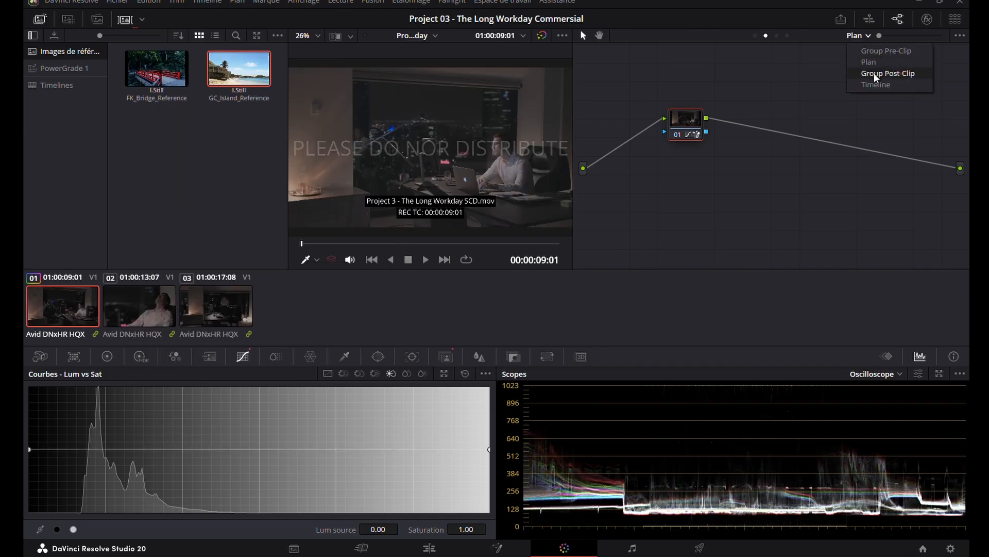
click(872, 73)
drag(164, 449, 170, 386)
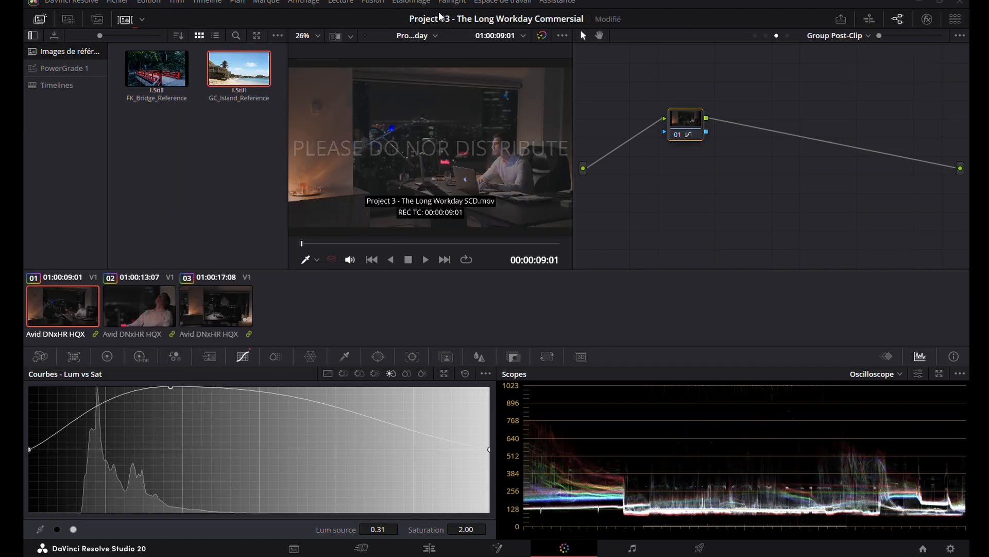
Step: Mask the man's face and hair at 00:00:15:12 in the Office group's clip 02 with two Magic Mask points
key(Down)
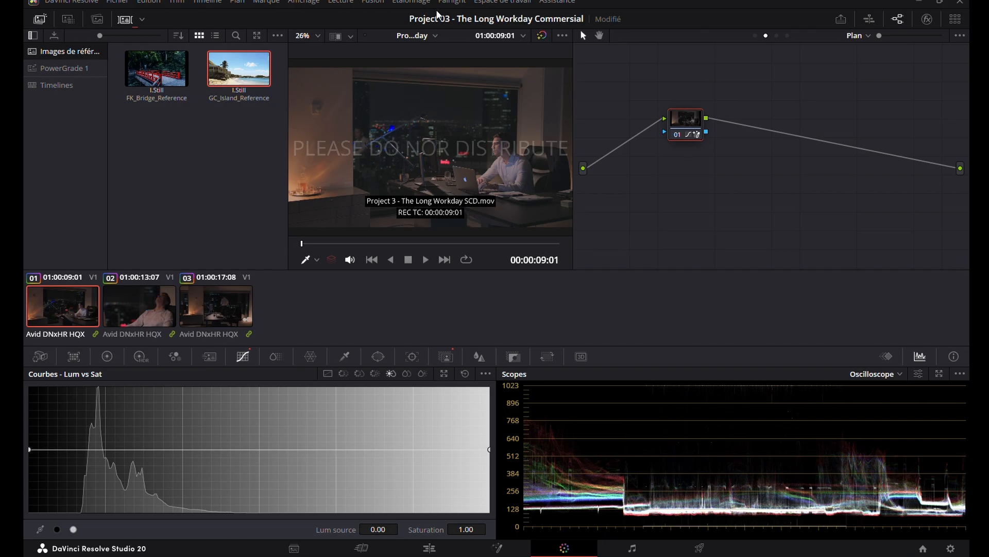
click(439, 357)
drag(403, 242, 445, 249)
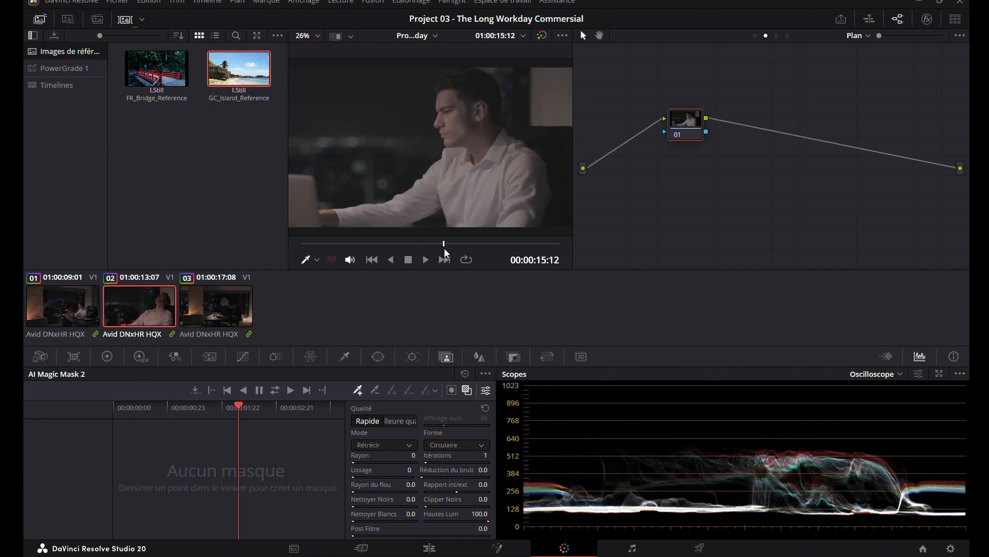
click(462, 121)
click(467, 90)
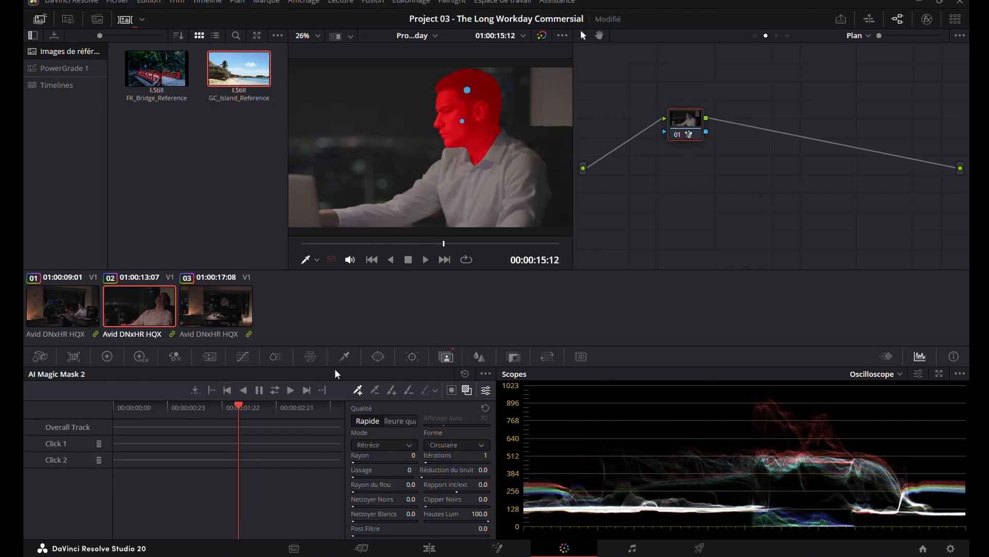
Step: Track the man's Magic Mask in both directions across the whole clip and save the project
click(290, 390)
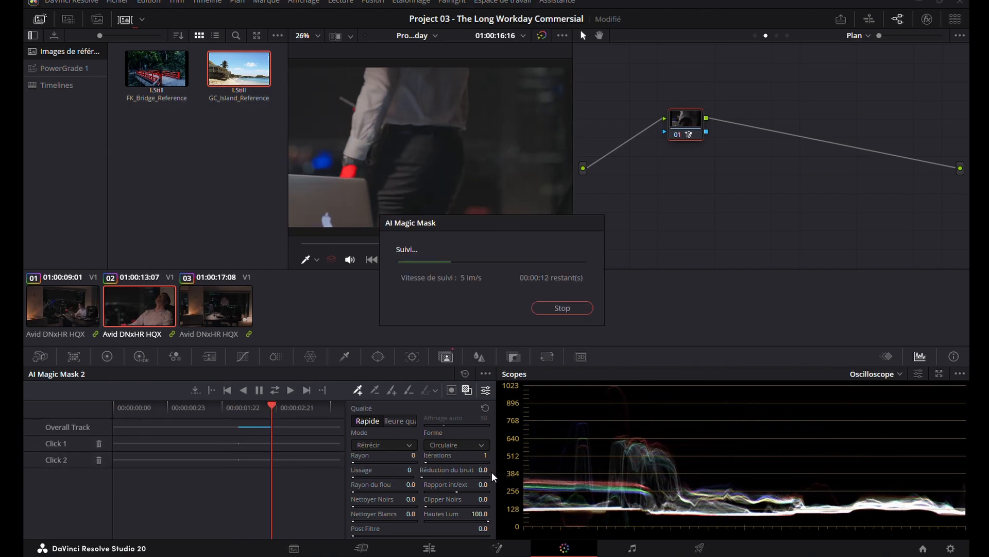
click(276, 390)
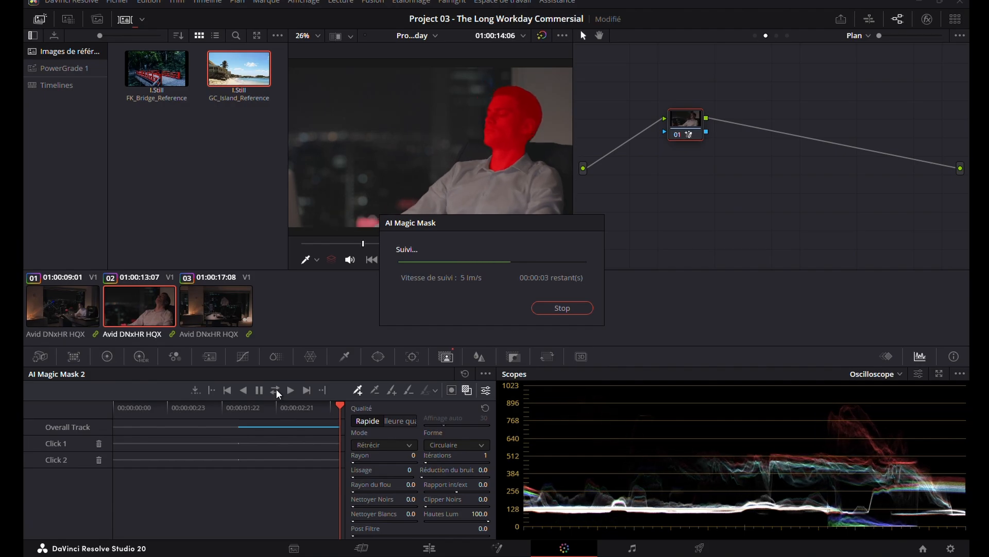
key(ctrl+s)
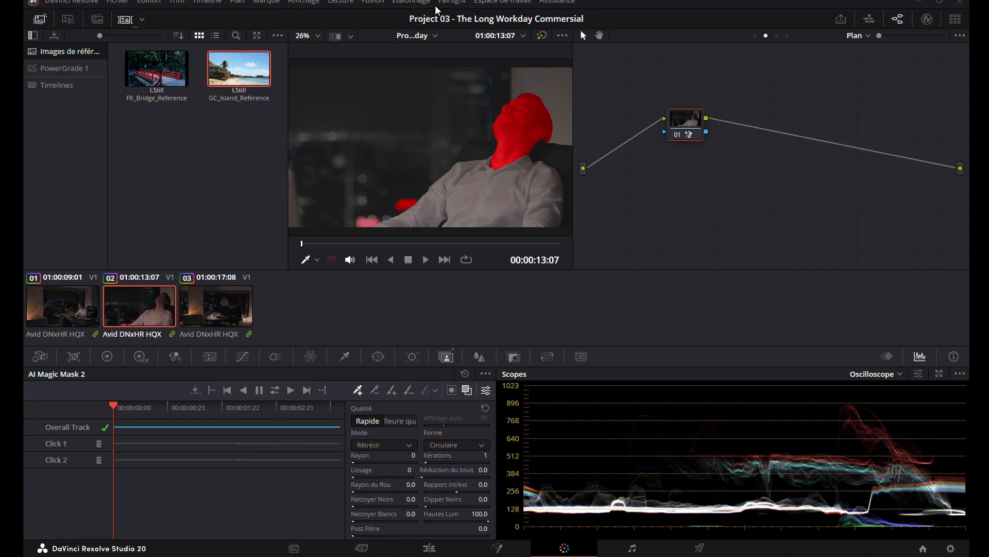
Step: Add a serial node after node 01 in the Group Post-Clip graph and label it "look"
click(848, 36)
click(892, 79)
click(243, 356)
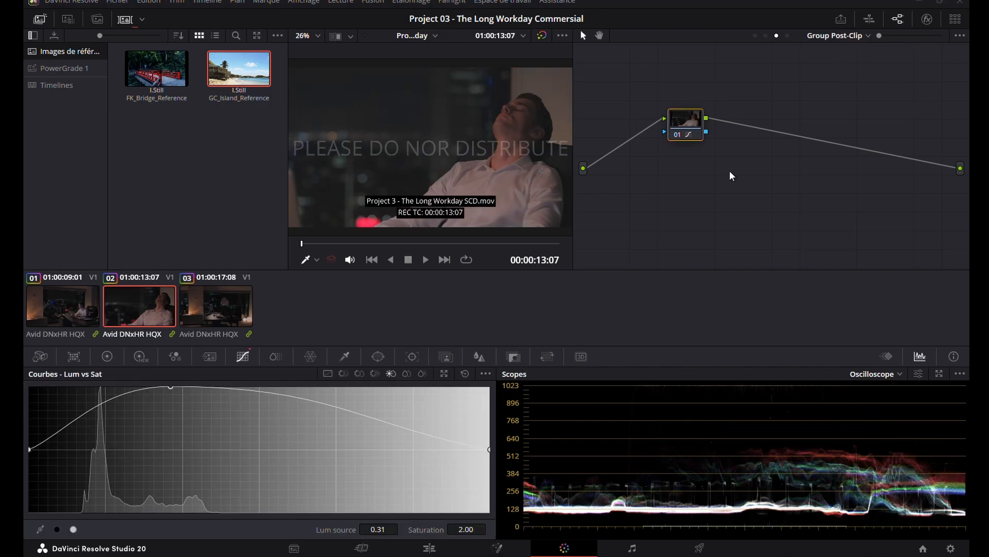
key(alt+s)
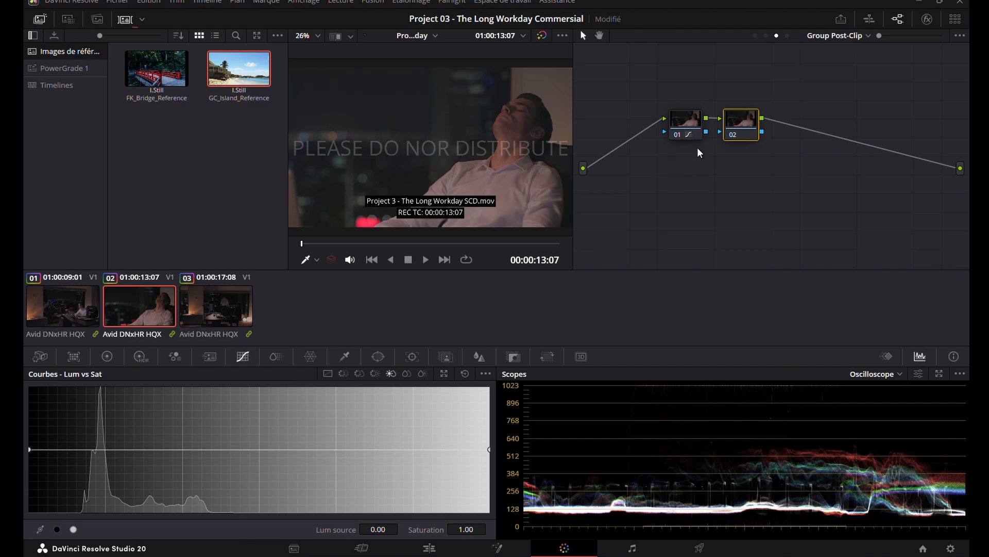
right_click(734, 133)
click(787, 158)
text(look)
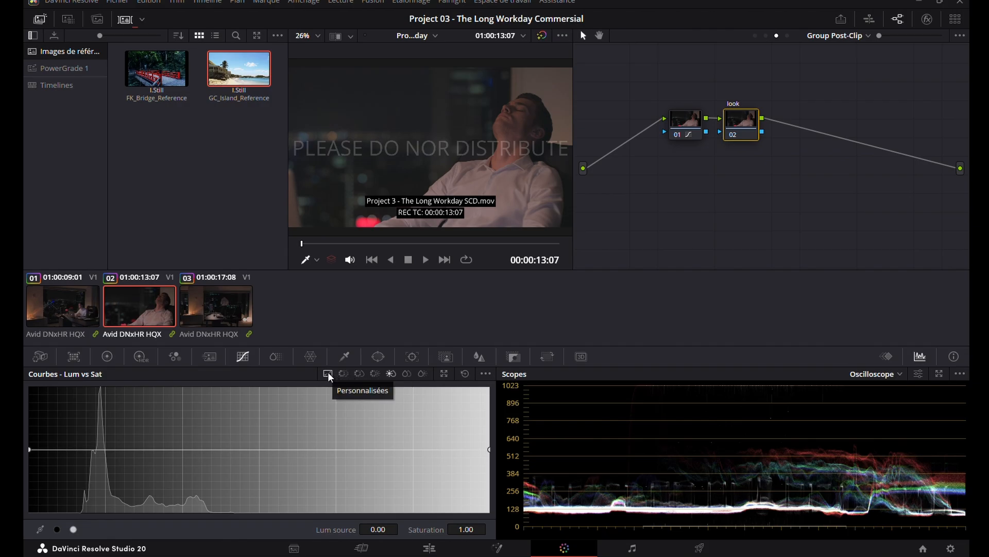
Step: Remove the Office group filter so that every clip of the timeline is listed again
click(242, 357)
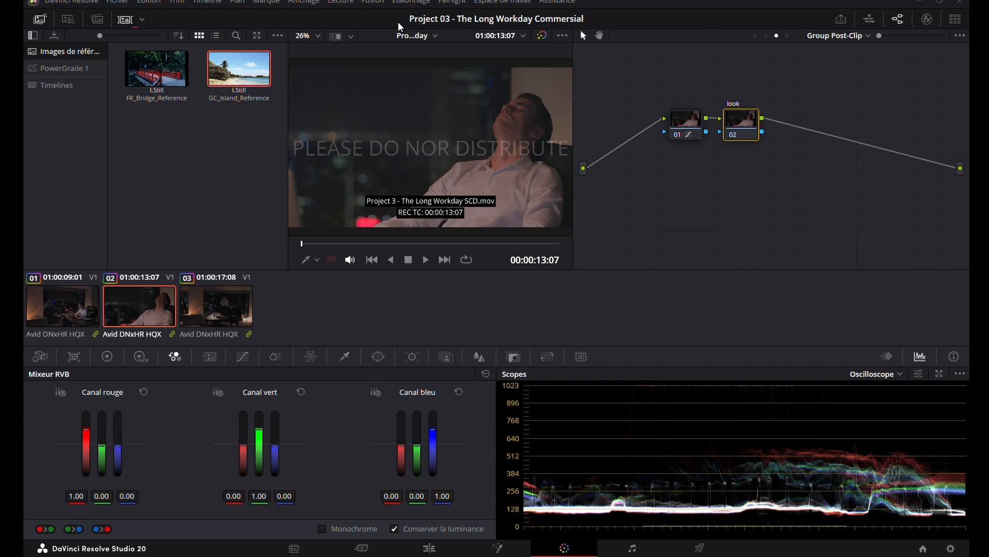
click(142, 19)
click(164, 42)
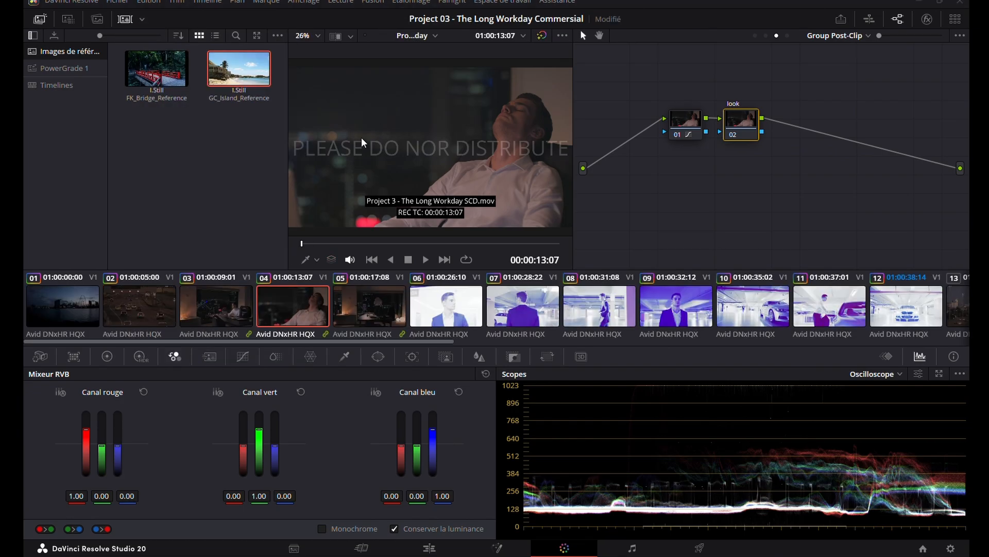
Step: Put clips 16, 17 and 18, from the ocean sunrise to the walking man, in a new group named "Morning"
drag(438, 342, 780, 333)
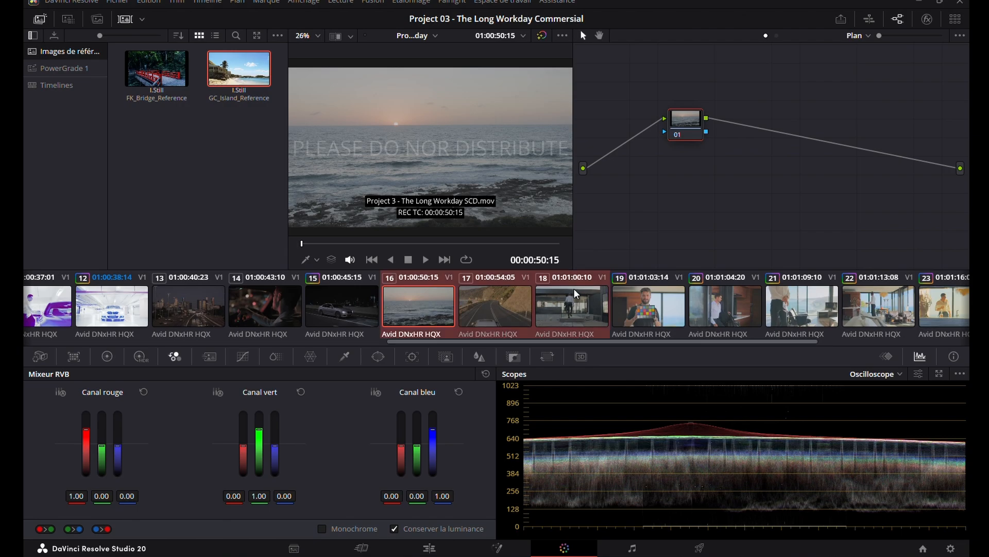
right_click(574, 289)
click(677, 122)
text(Morning)
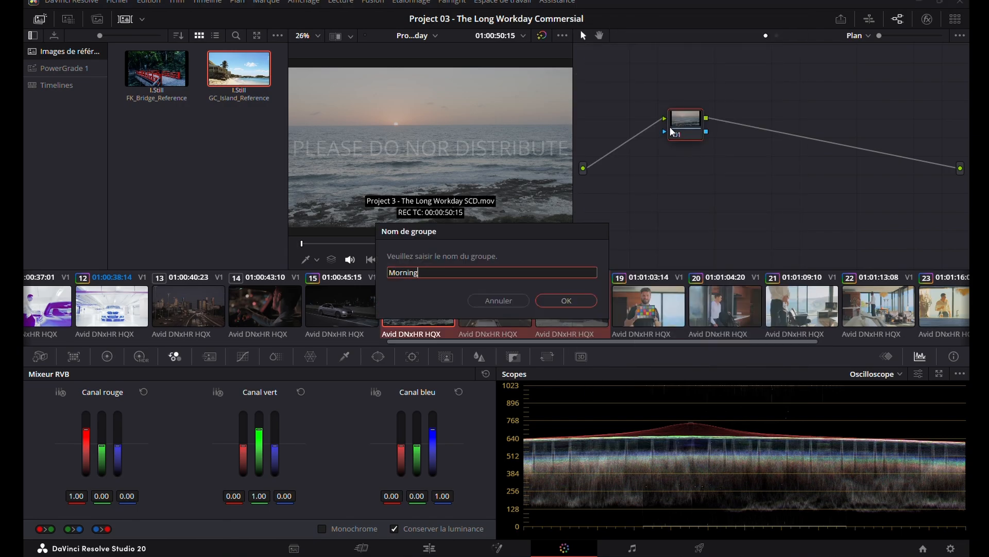
click(575, 304)
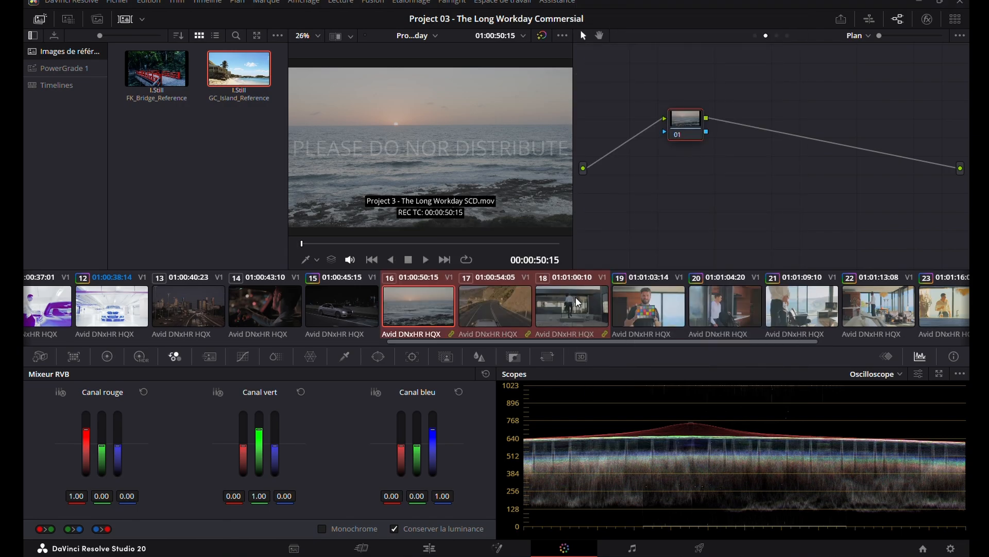
Step: Filter the timeline clips to the Morning group and show the primary corrections for its ocean clip
click(142, 20)
mouse_move(182, 208)
click(362, 266)
click(108, 356)
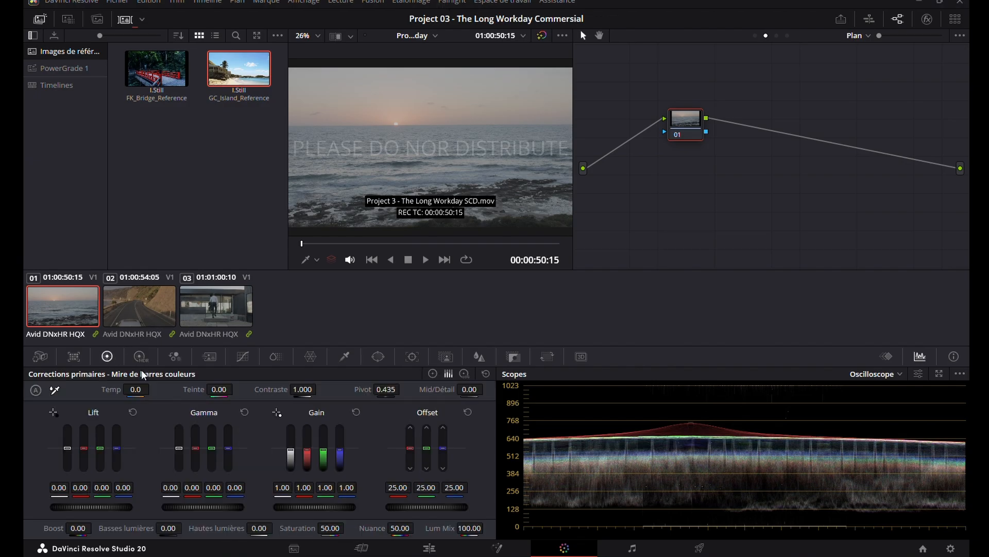
click(54, 412)
click(561, 220)
key(ctrl+z)
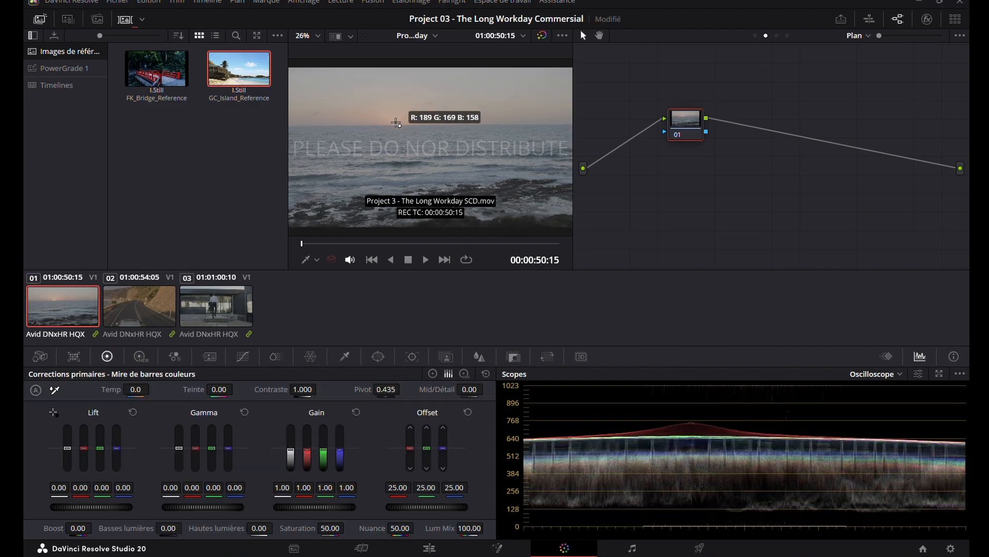
drag(303, 389, 319, 389)
key(ctrl+z)
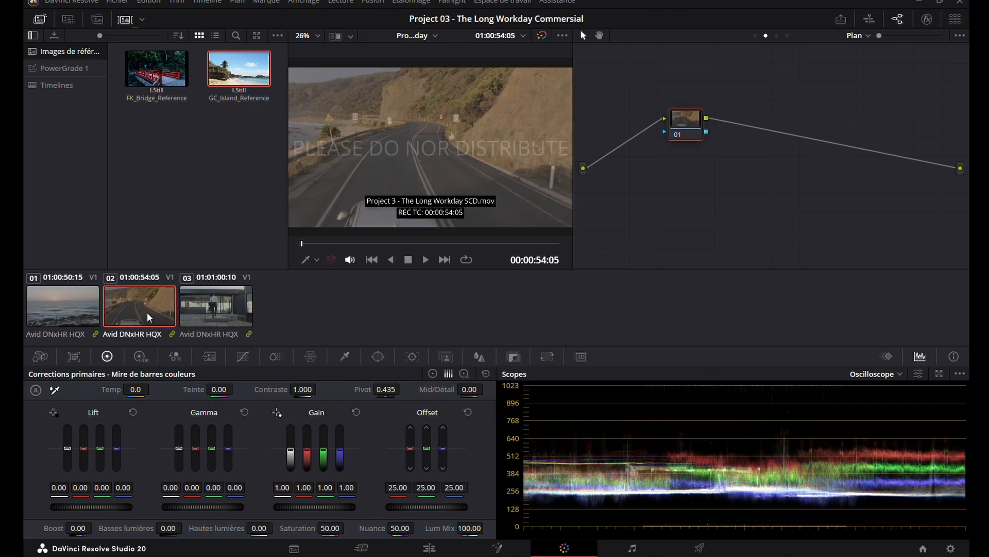
Step: Set the contrast to 1.100 on the Morning group's ocean clip 01 and road clip 02
click(58, 310)
mouse_move(320, 389)
mouse_down()
mouse_move(304, 390)
mouse_move(319, 389)
mouse_up()
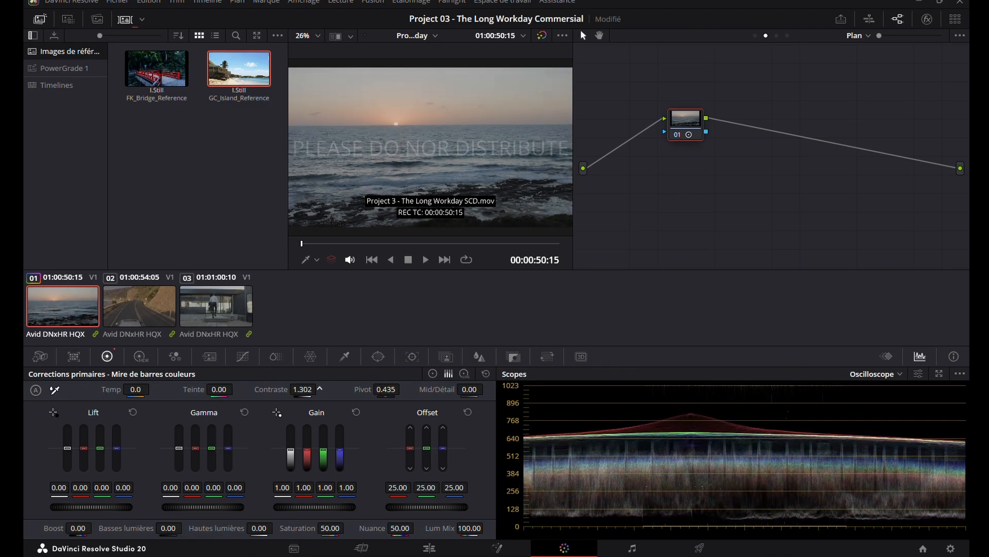
click(161, 318)
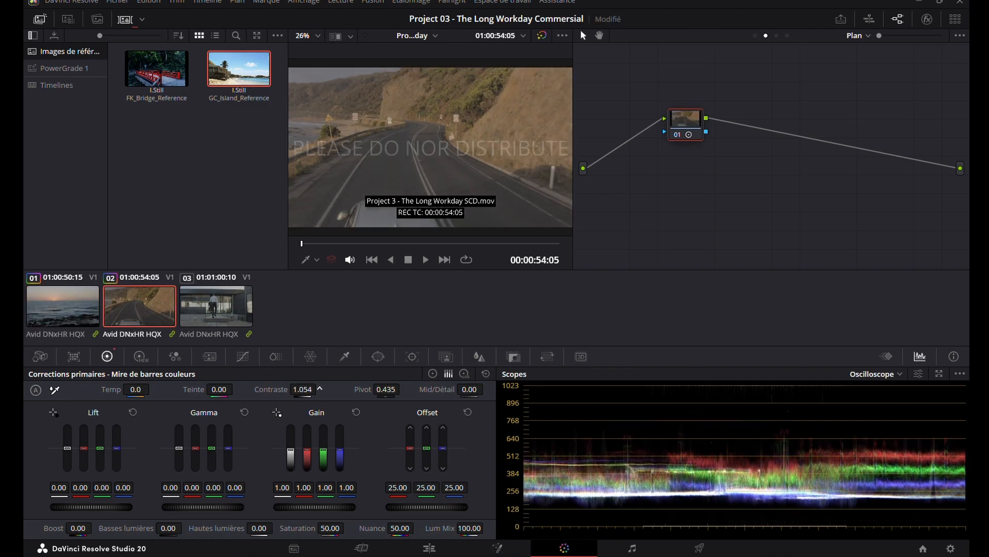
key(Up)
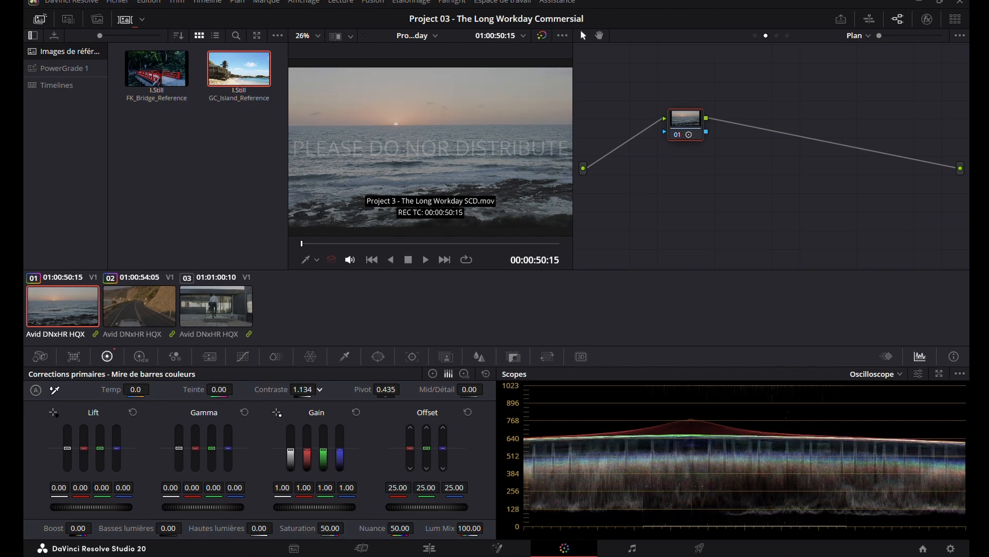
Step: Set clip 03's contrast to 1.100 and pivot to 0.460, clip 02's pivot to 0.083 and clip 01's pivot to 0.300
click(244, 312)
drag(303, 389, 317, 389)
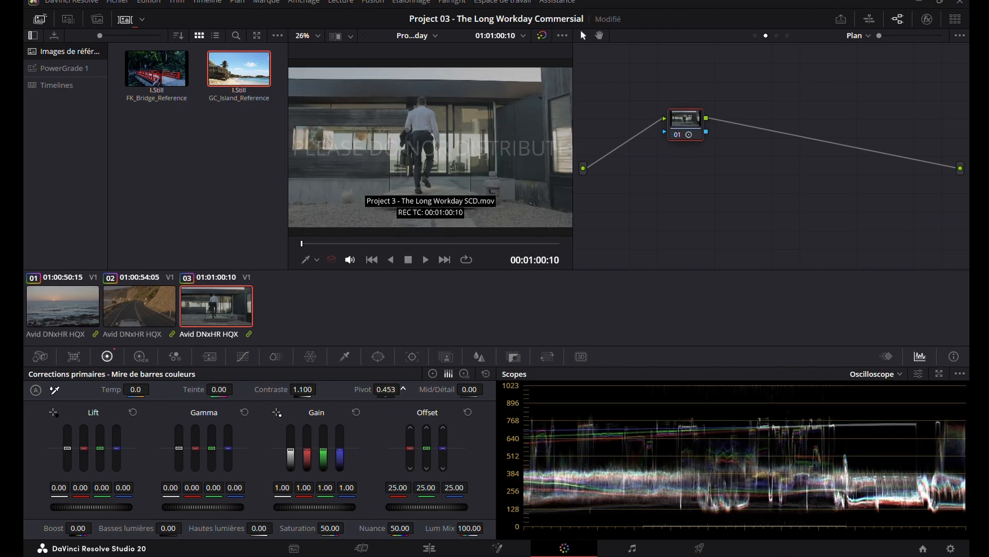
key(Up)
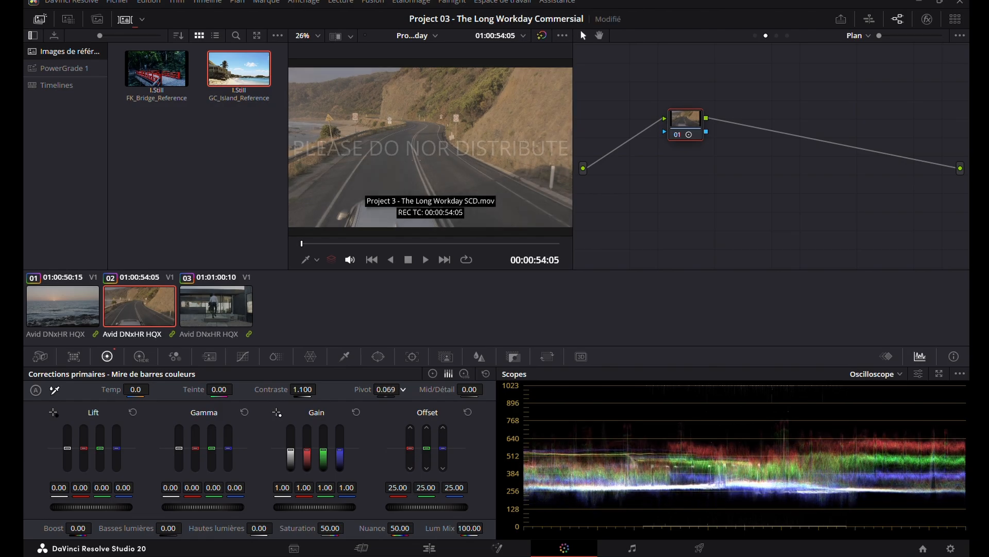
click(73, 321)
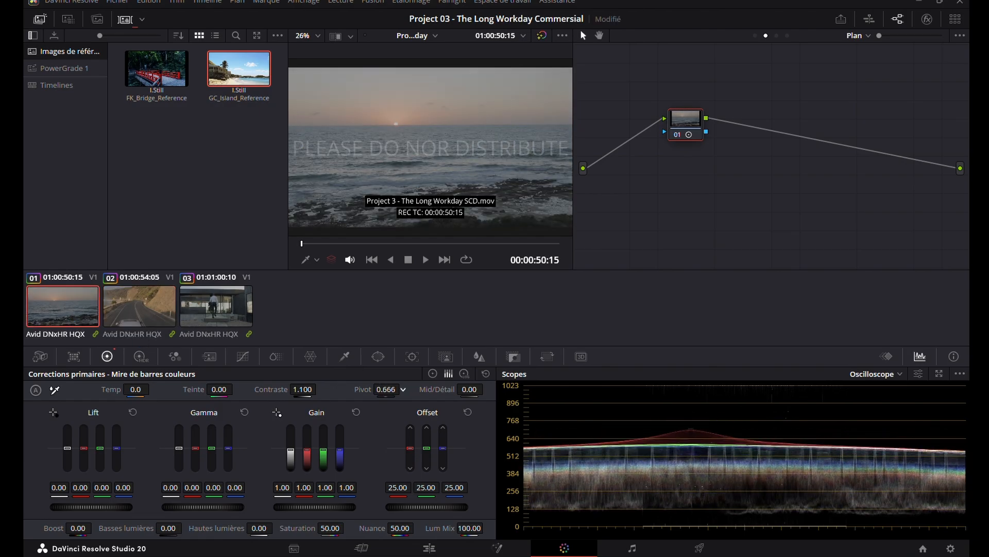
click(227, 299)
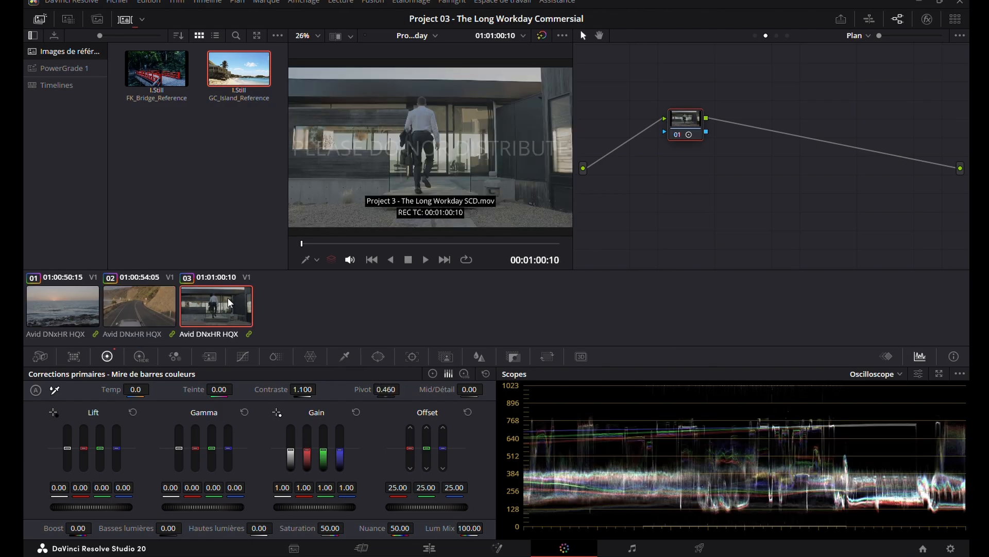
Step: Tint the whole Morning group toward yellow with the Gain color wheel on its Group Post-Clip node
click(866, 32)
click(876, 84)
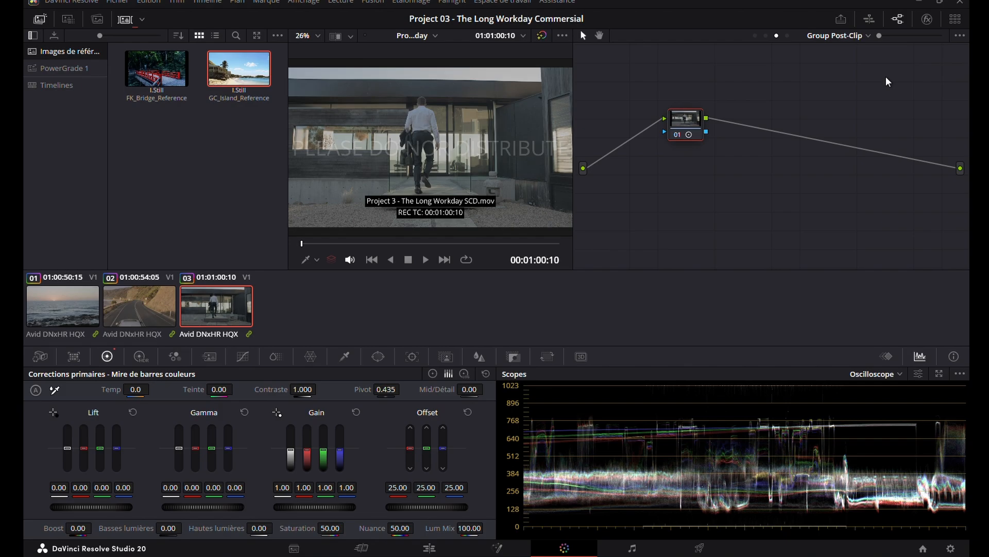
click(164, 307)
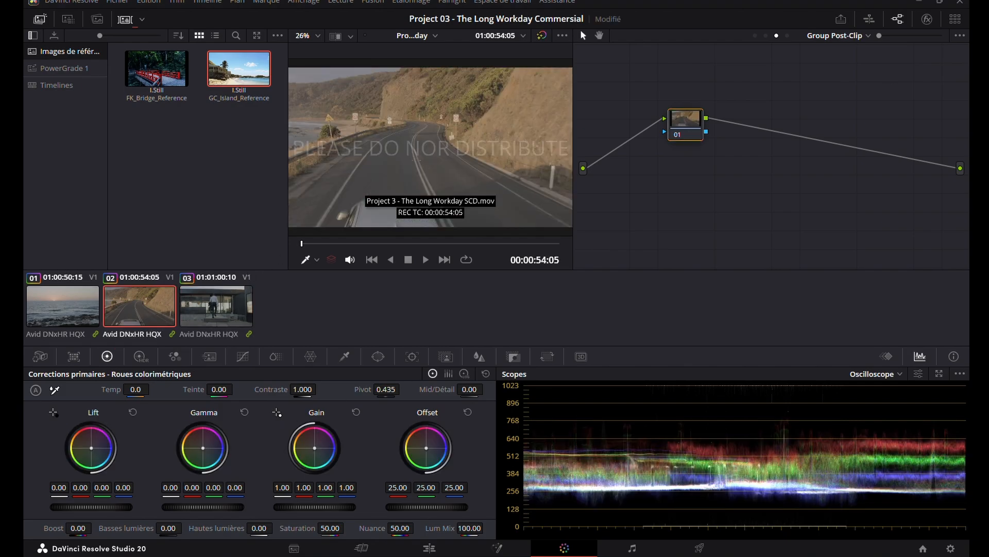
drag(309, 439, 300, 441)
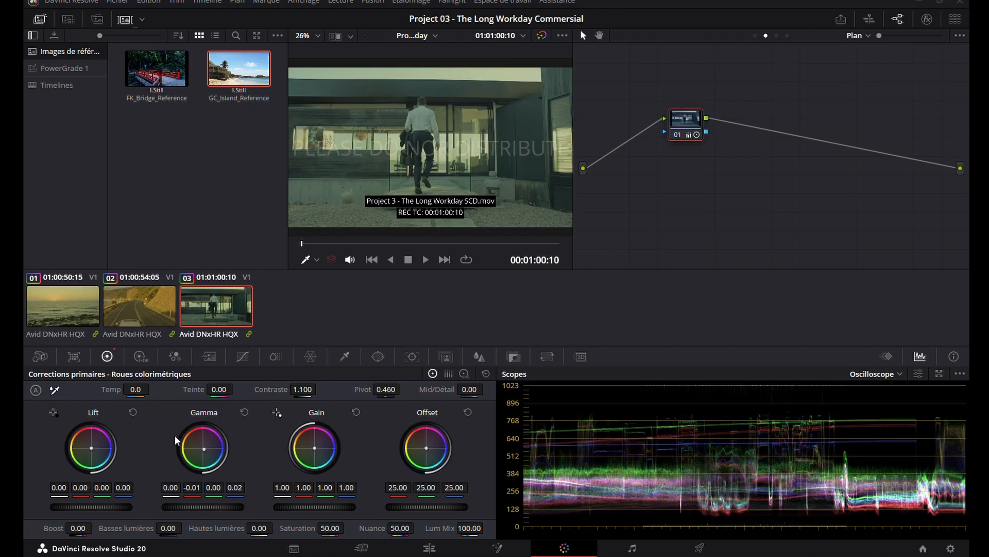
Step: Compare the yellow-tinted grade across the Morning group's road, walking man and ocean clips
click(138, 315)
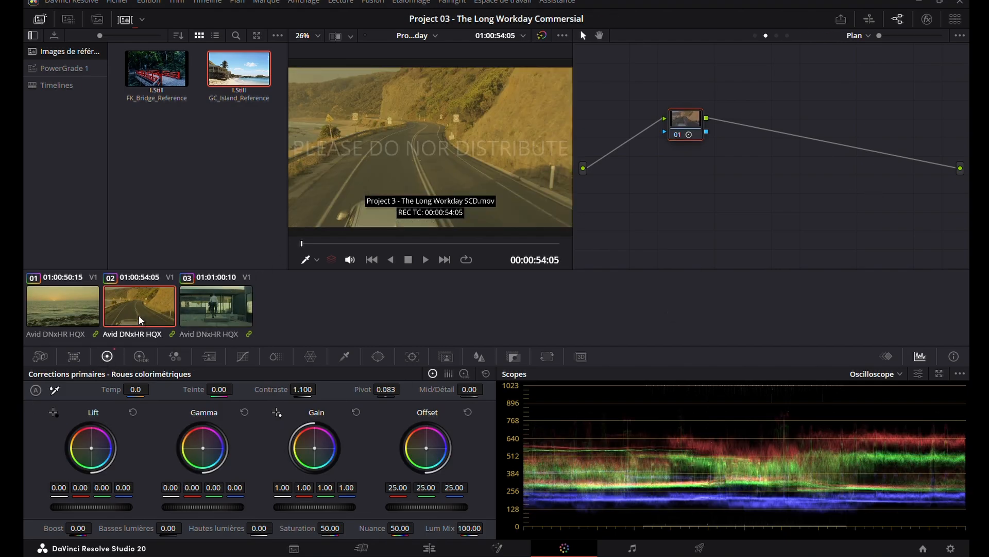
click(227, 300)
key(Up)
key(Up)
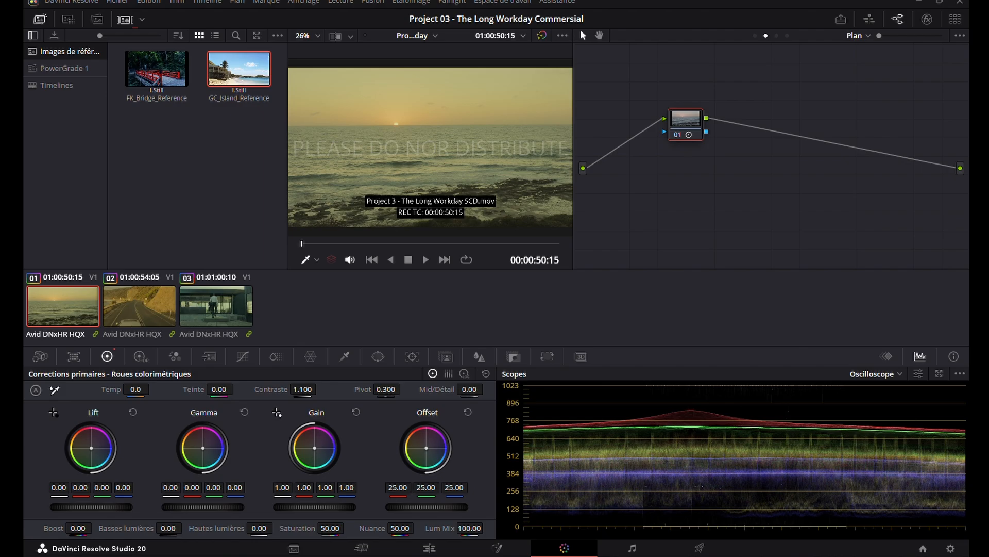